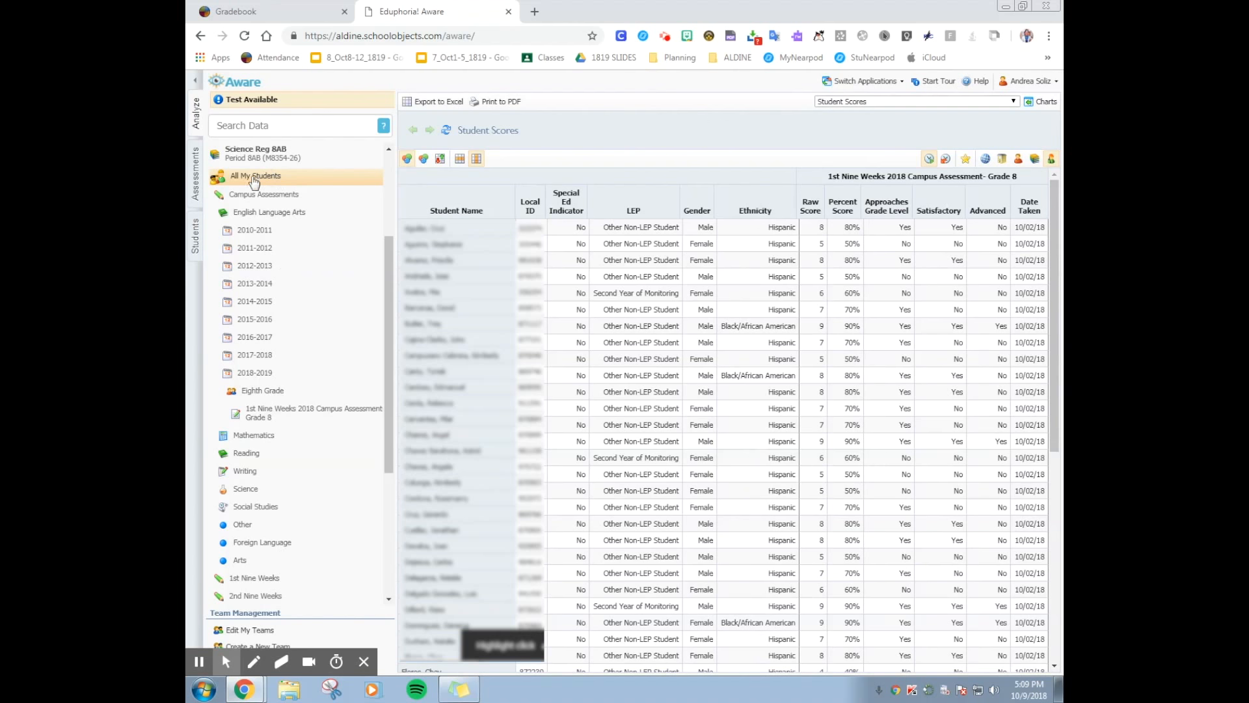
Review the class periods in the data list and return to the campus assessments for All My Students
left_click_drag(388, 337, 385, 242)
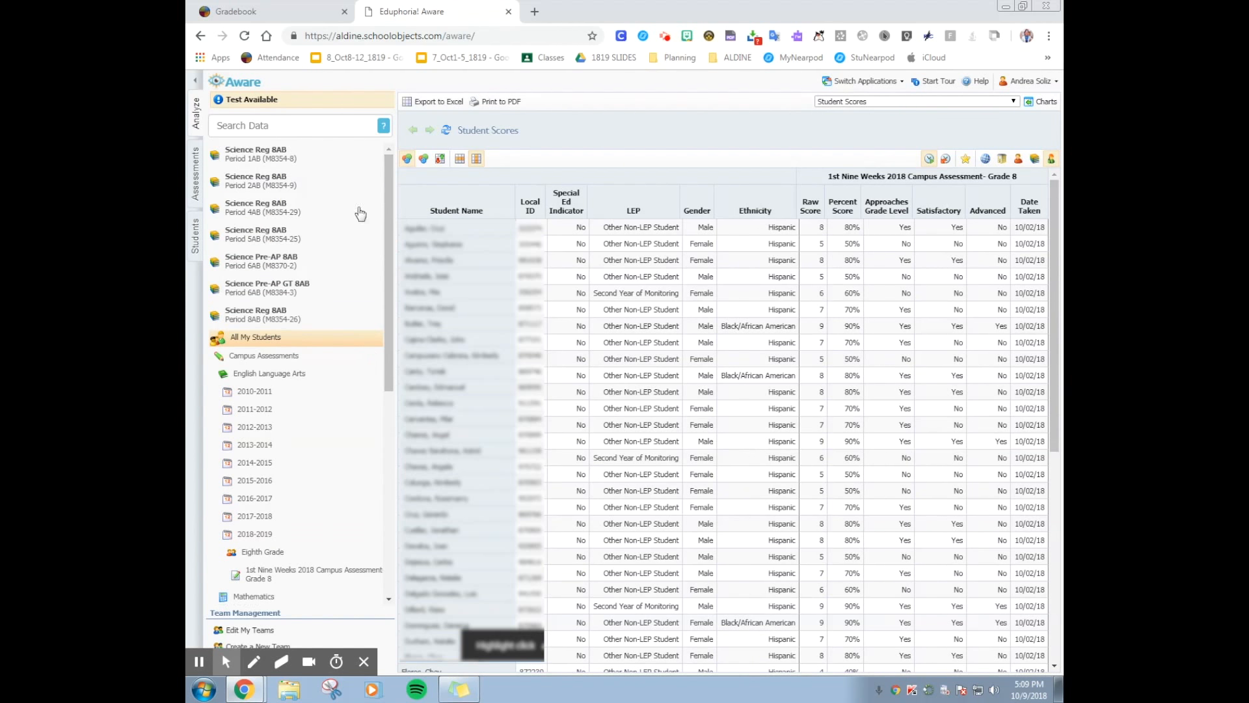
left_click(238, 159)
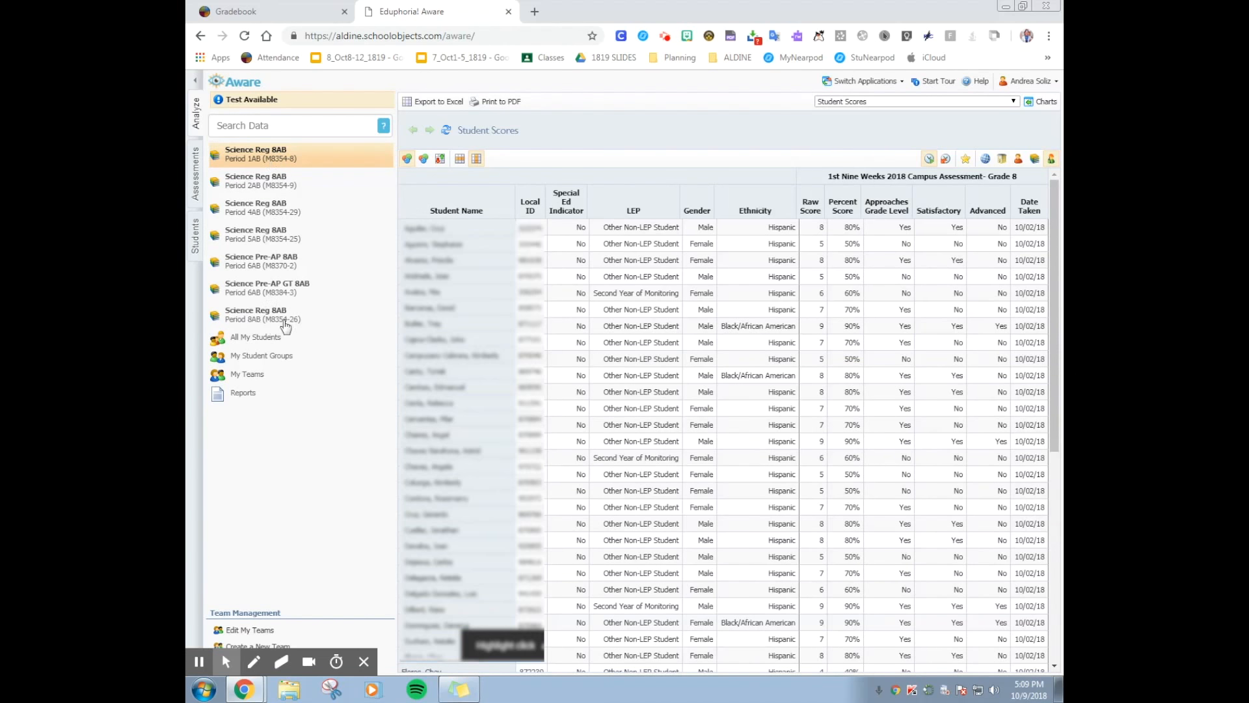
left_click(259, 339)
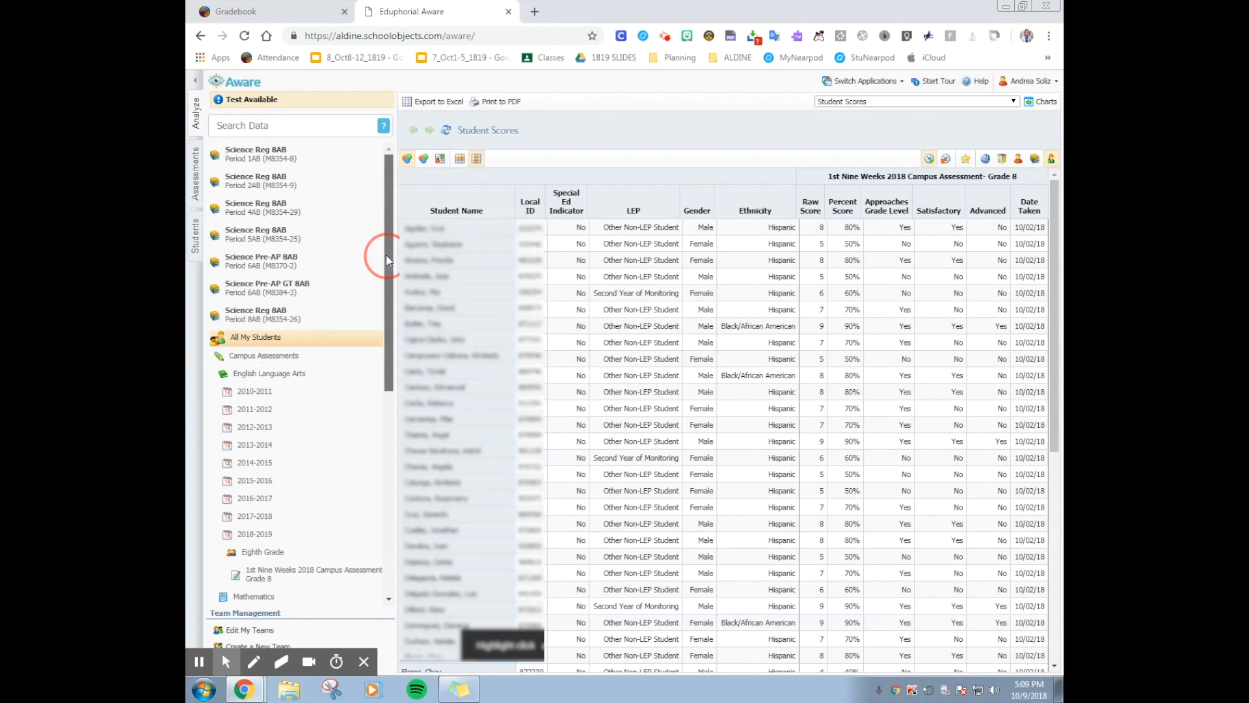
scroll(384, 256, "down", 3)
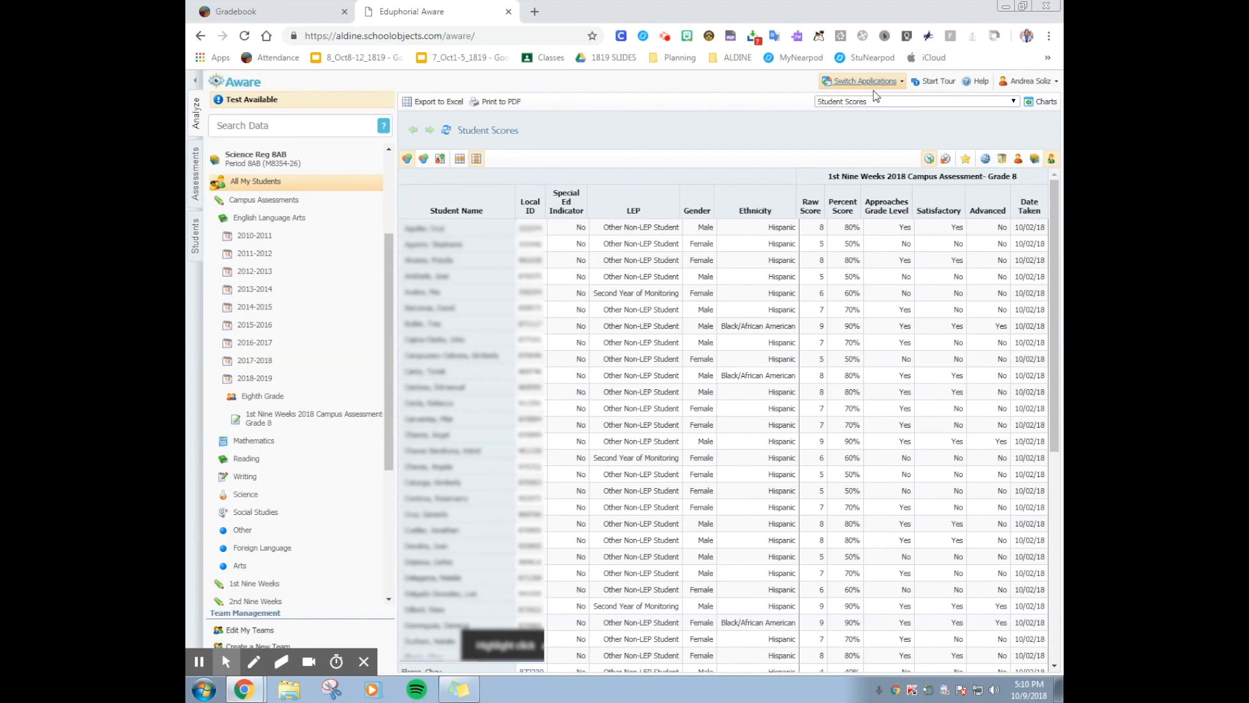
Export the student scores to Excel and save the worksheet on the Desktop as SampleScores
left_click(426, 104)
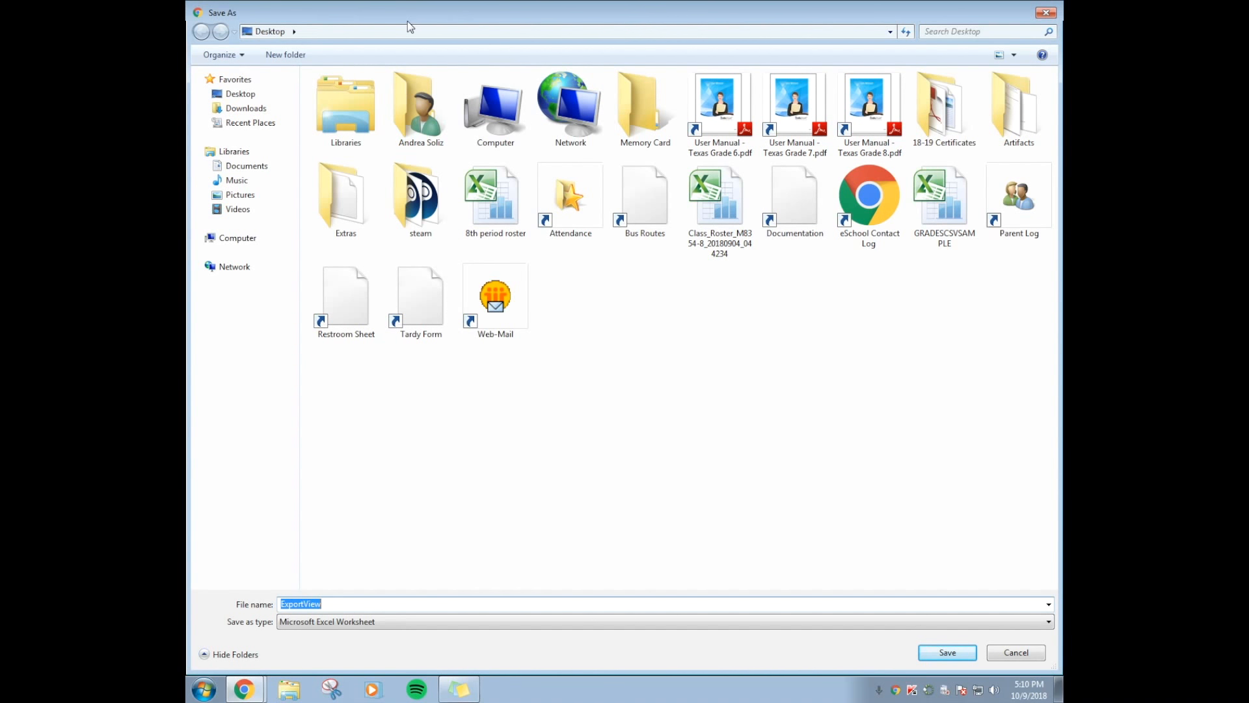
type("SampleScores")
left_click(948, 653)
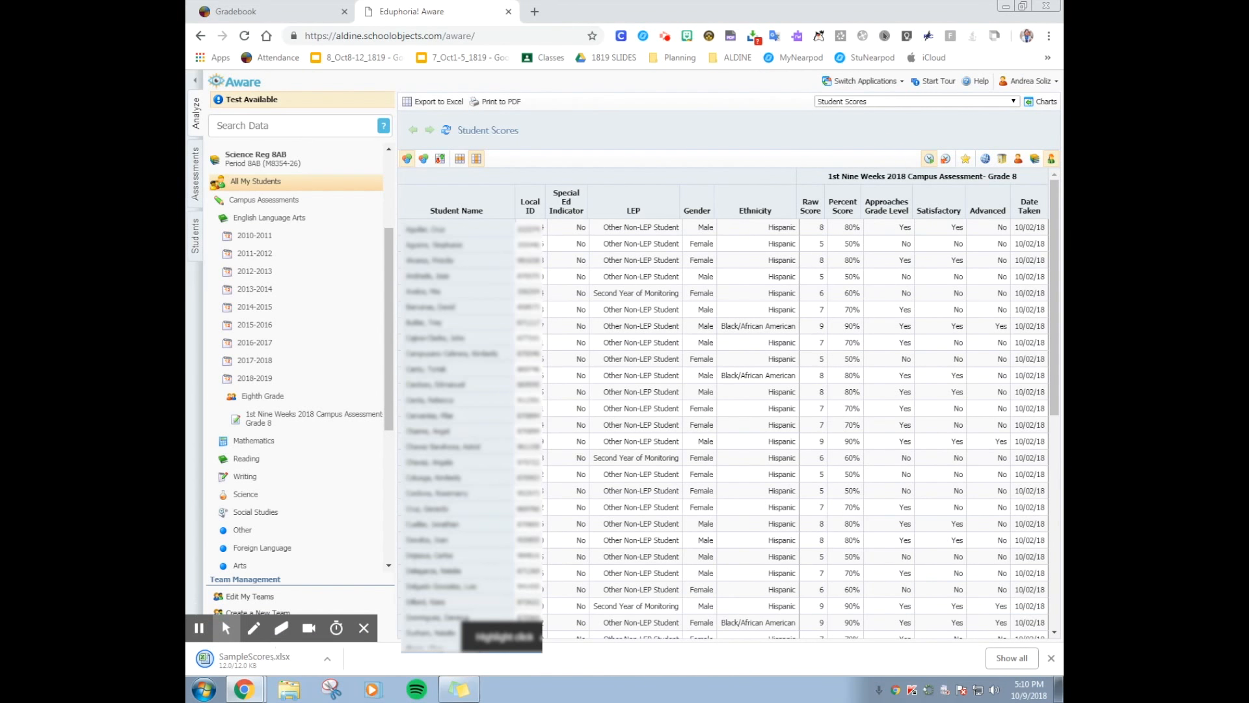
Open the downloaded SampleScores.xlsx in Excel, look over its columns and return to the start of the sheet
left_click(258, 653)
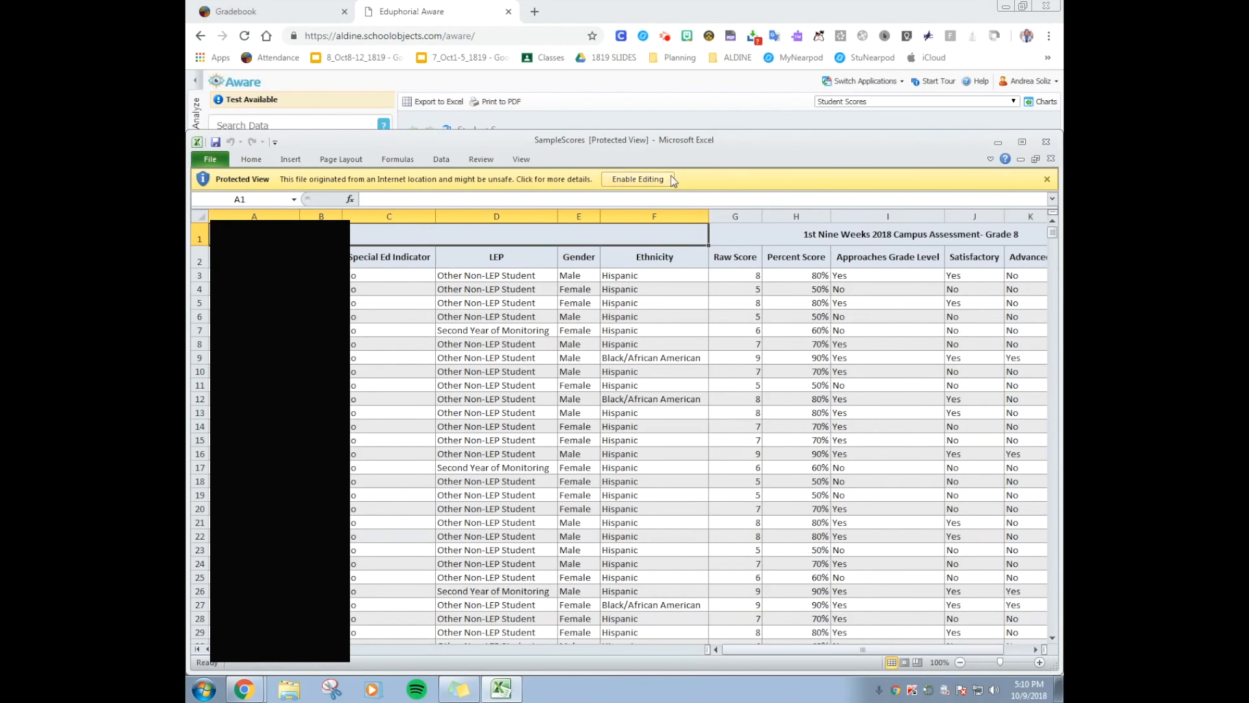
left_click(617, 328)
left_click(549, 374)
left_click(578, 258)
left_click(631, 179)
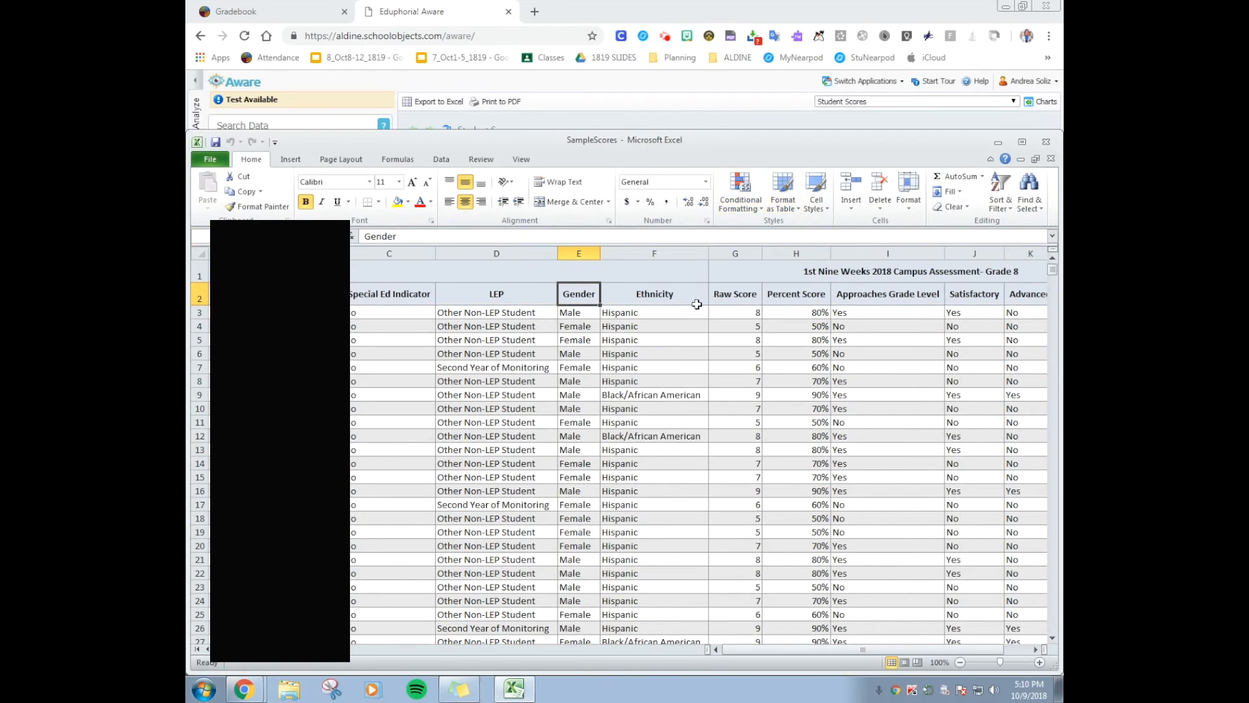
scroll(680, 280, "down", 2)
scroll(709, 326, "up", 2)
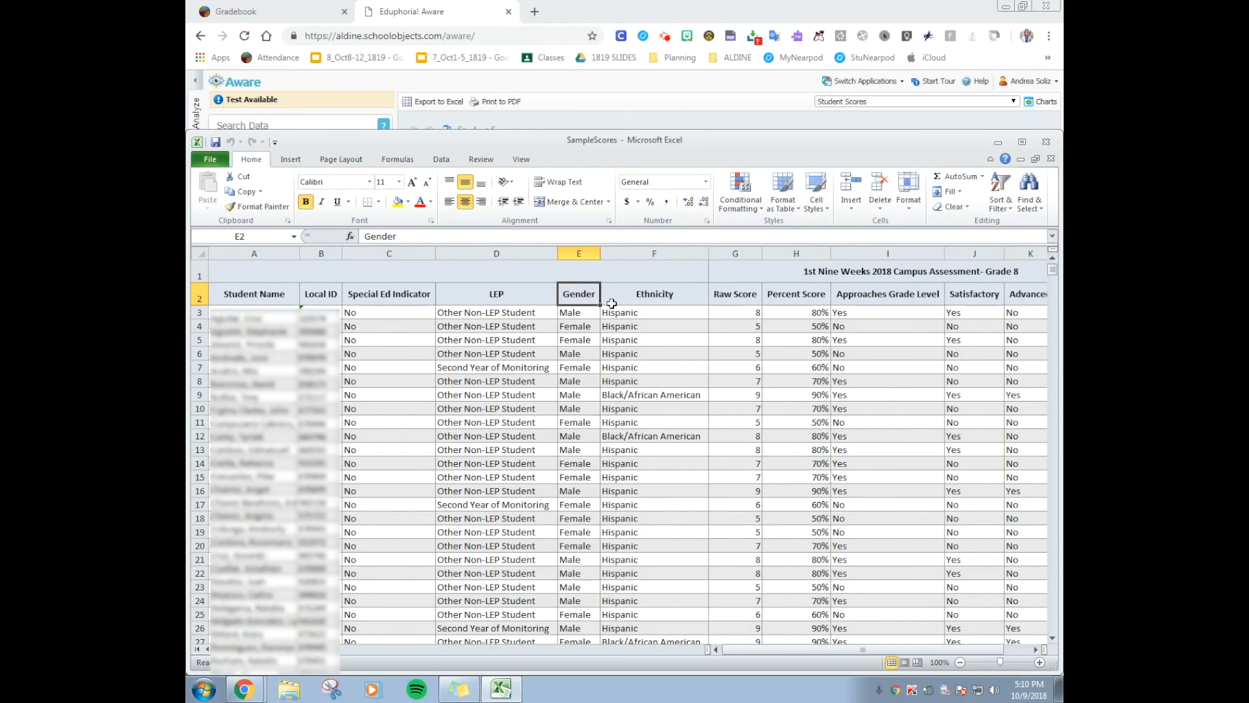
key("ctrl+Home")
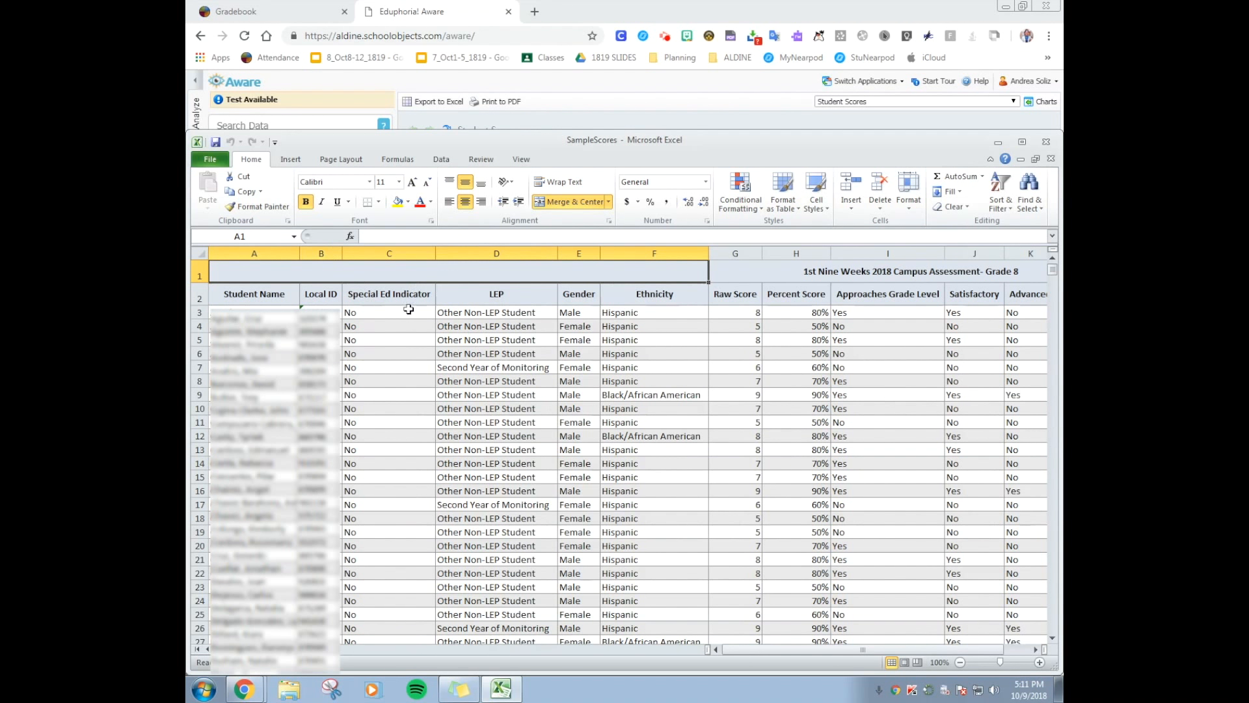
Copy the Percent Score column and insert the copy directly before the Local ID column
left_click(406, 324)
left_click(327, 254)
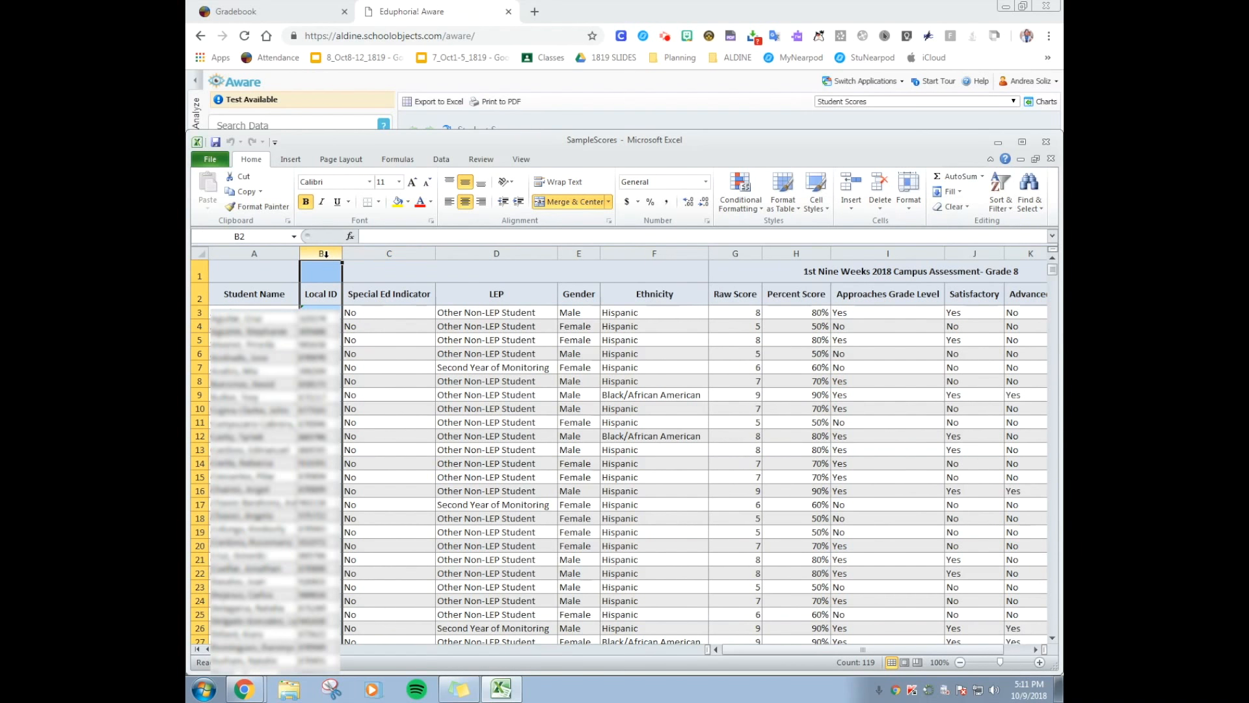
left_click(806, 252)
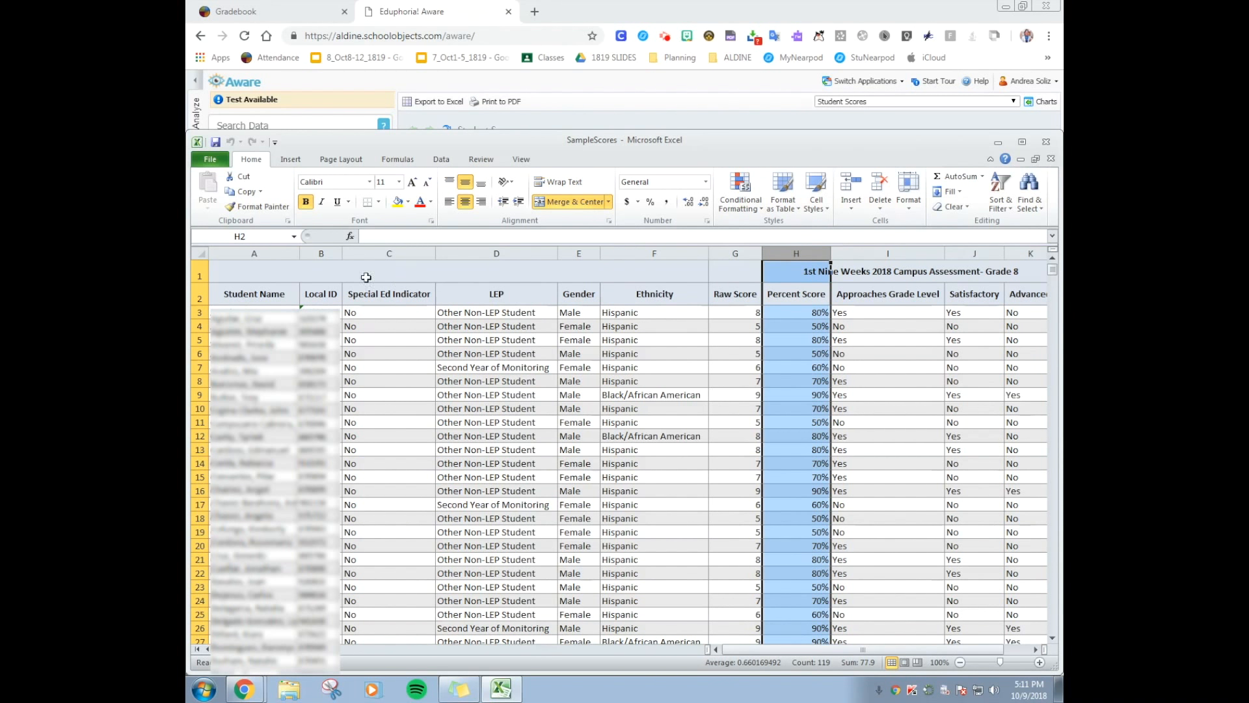
right_click(803, 254)
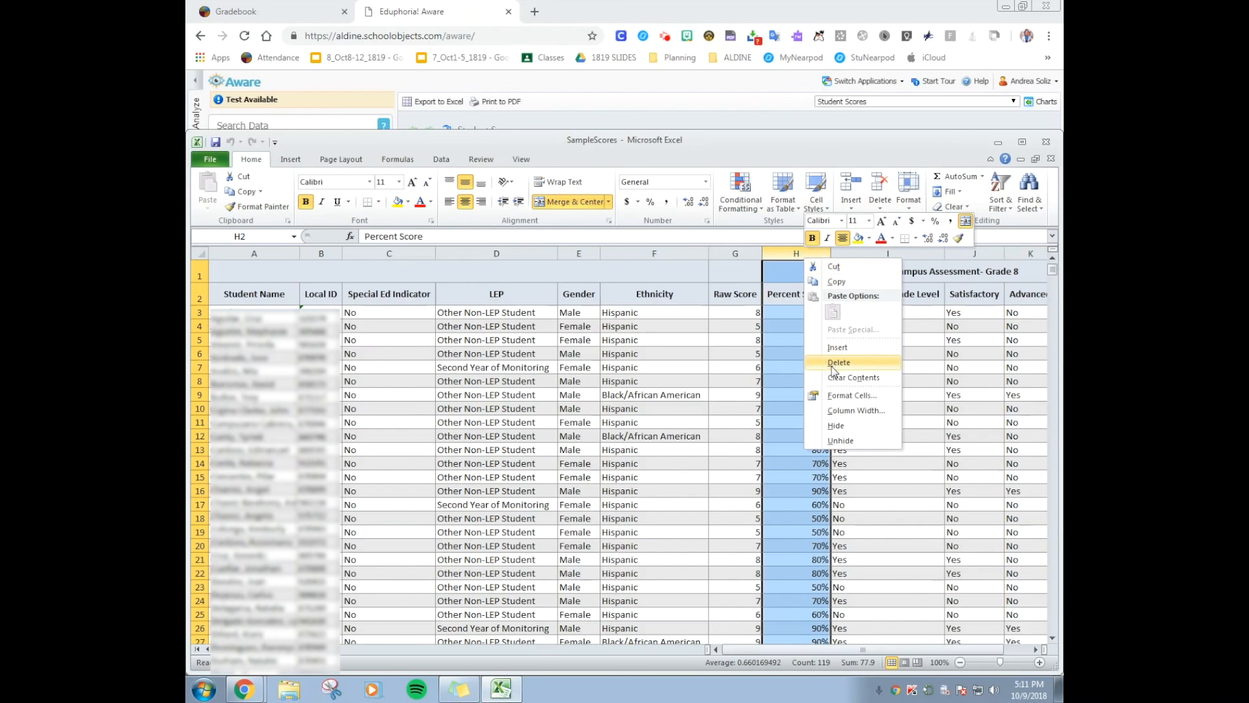
left_click(853, 281)
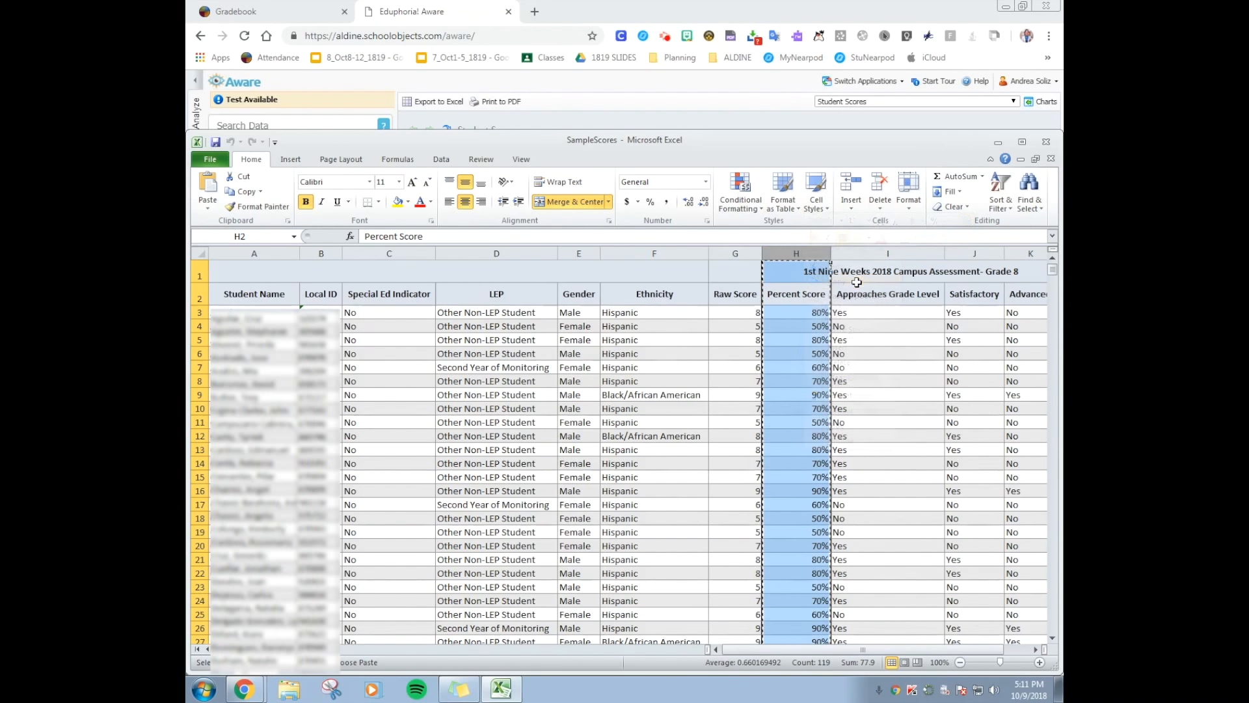
left_click(320, 252)
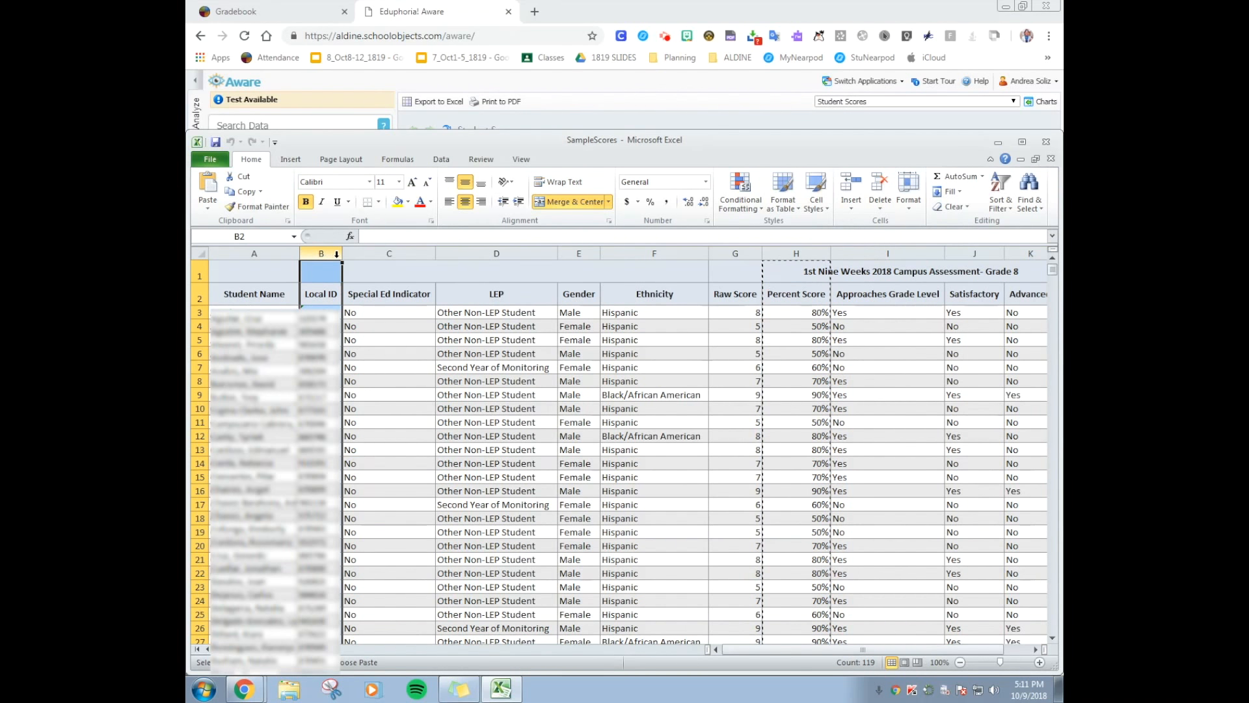
right_click(340, 263)
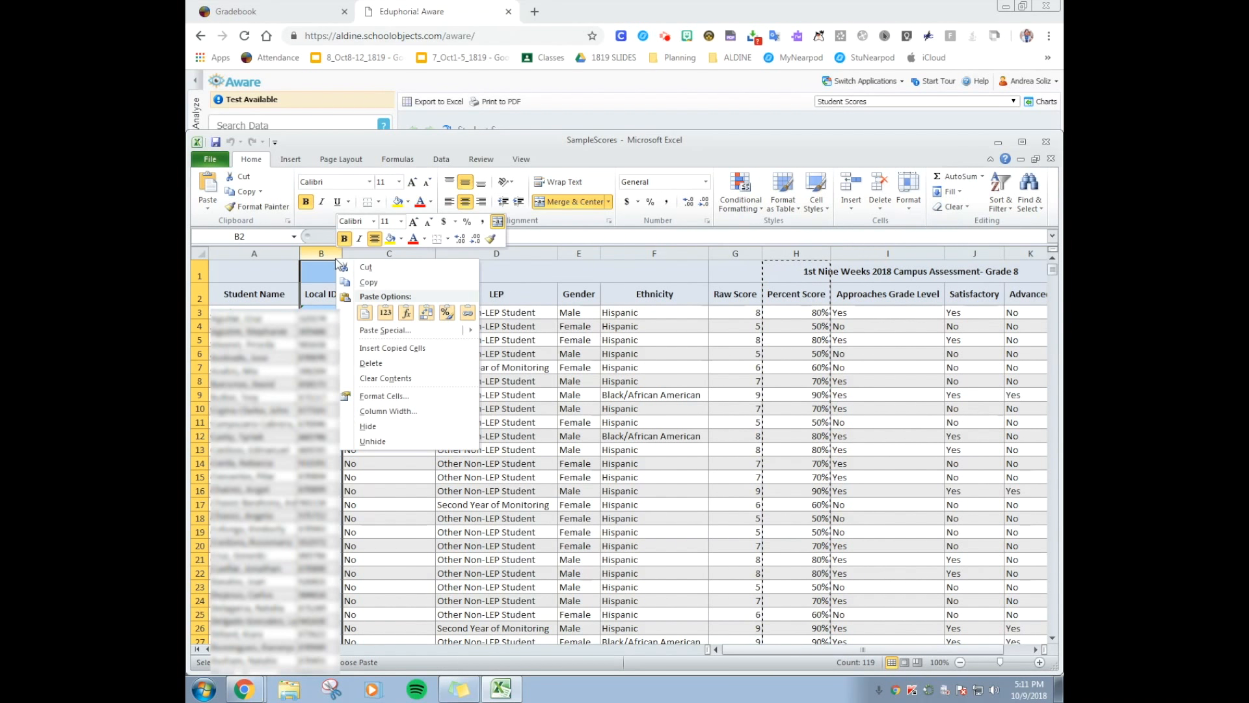
left_click(392, 348)
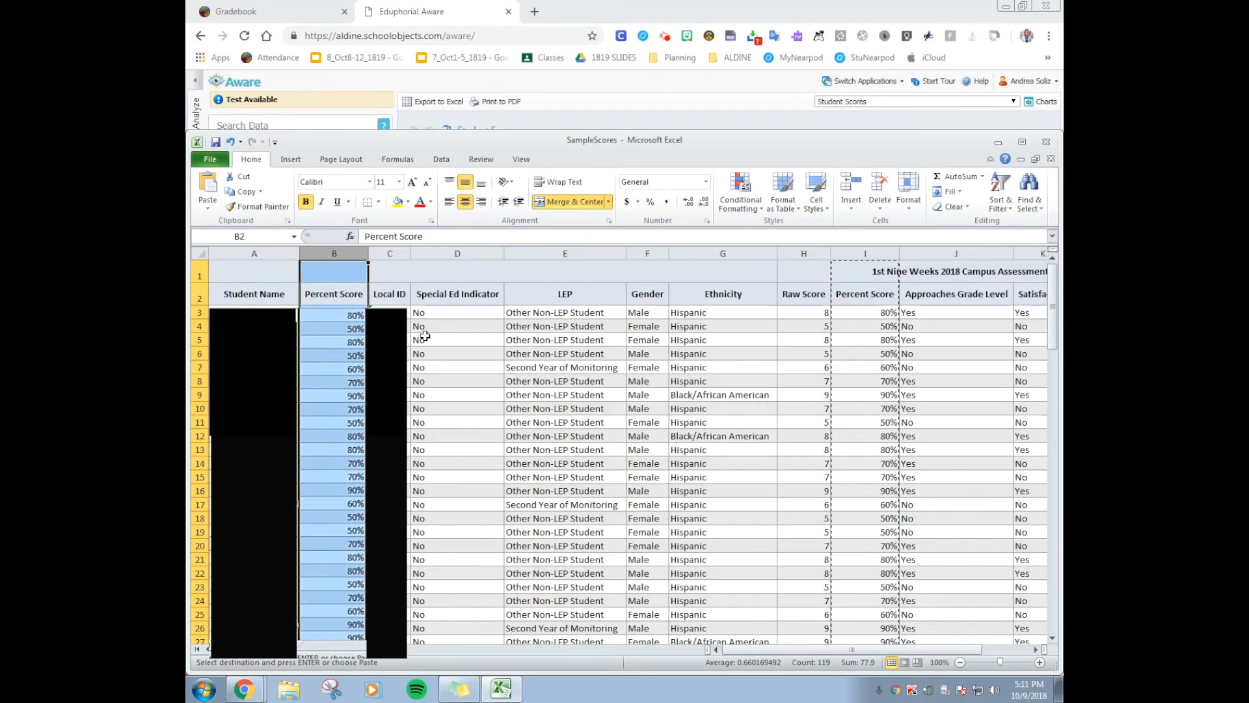
Delete the two header rows, rows 1 and 2, above the student data
left_click(206, 281)
left_click_drag(209, 286, 206, 300)
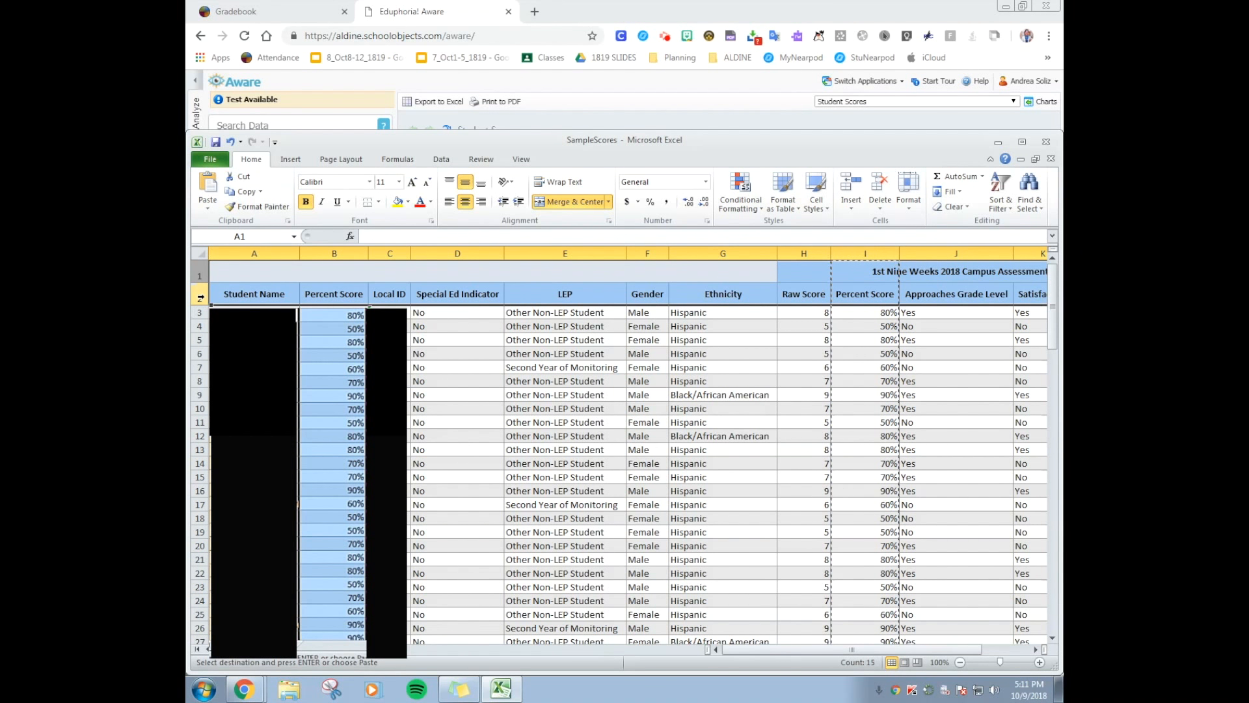
right_click(207, 299)
left_click(244, 394)
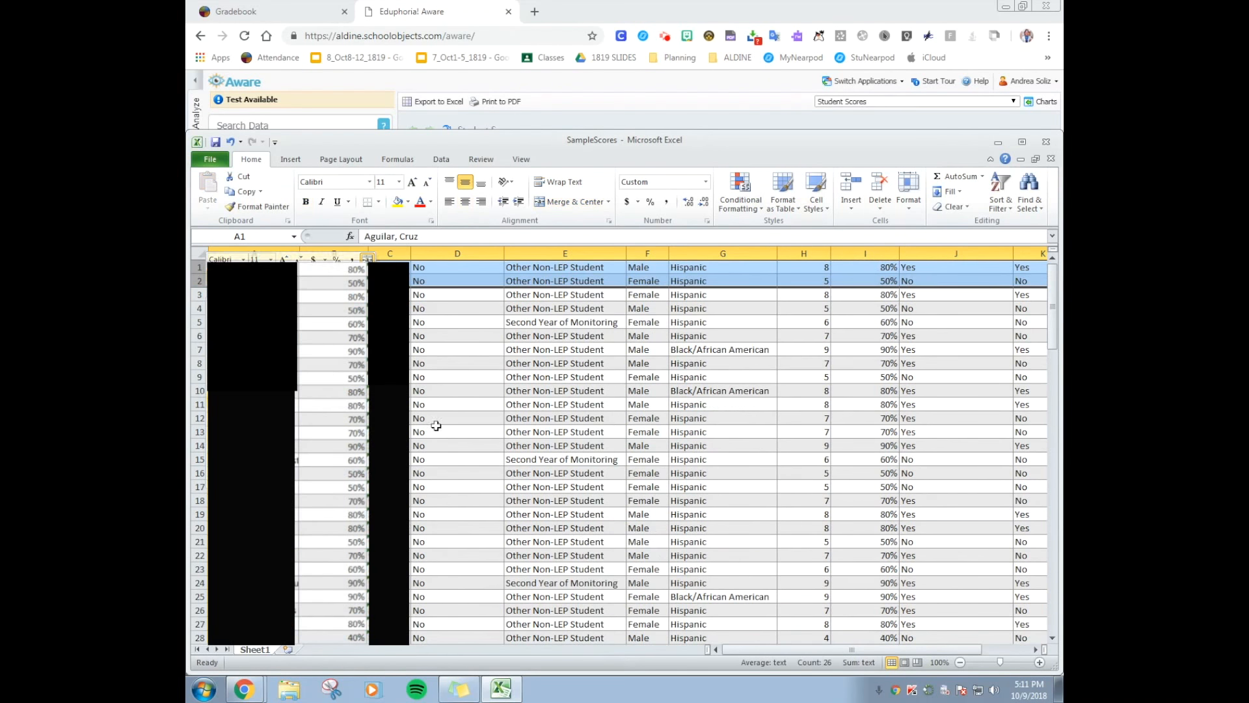
Delete columns D through M, covering everything after the Local ID column
left_click(432, 253)
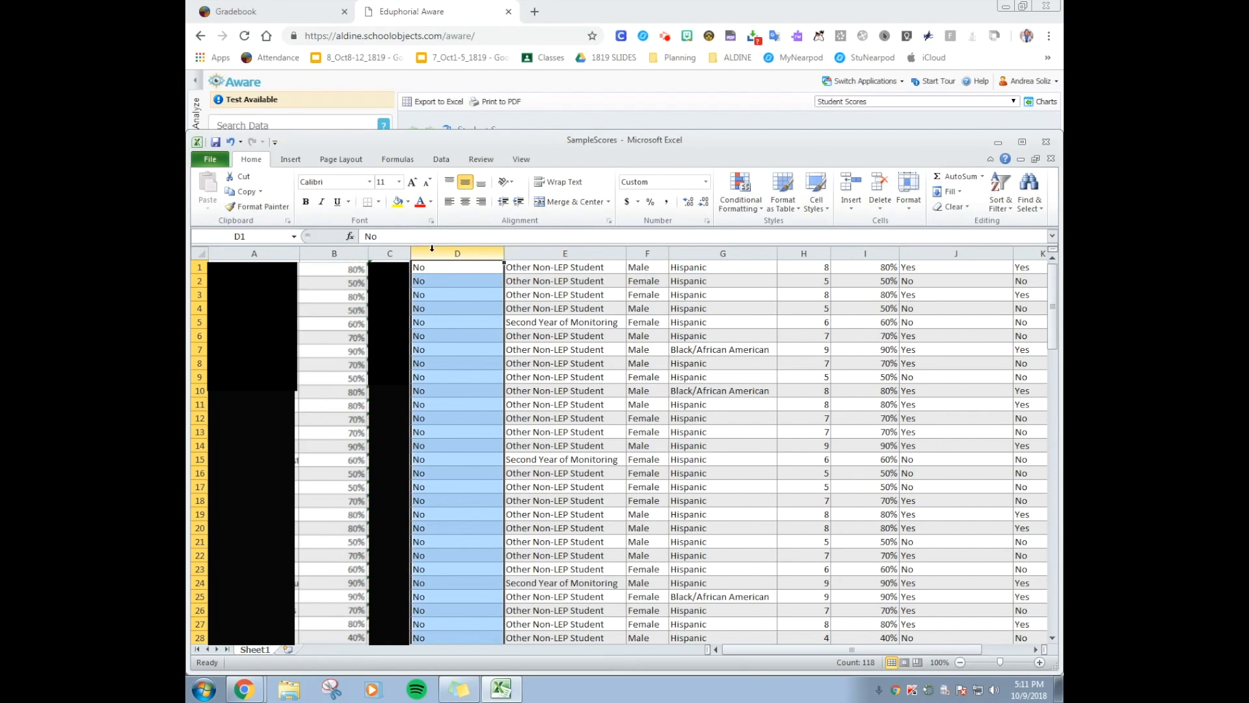
left_click_drag(426, 256, 975, 253)
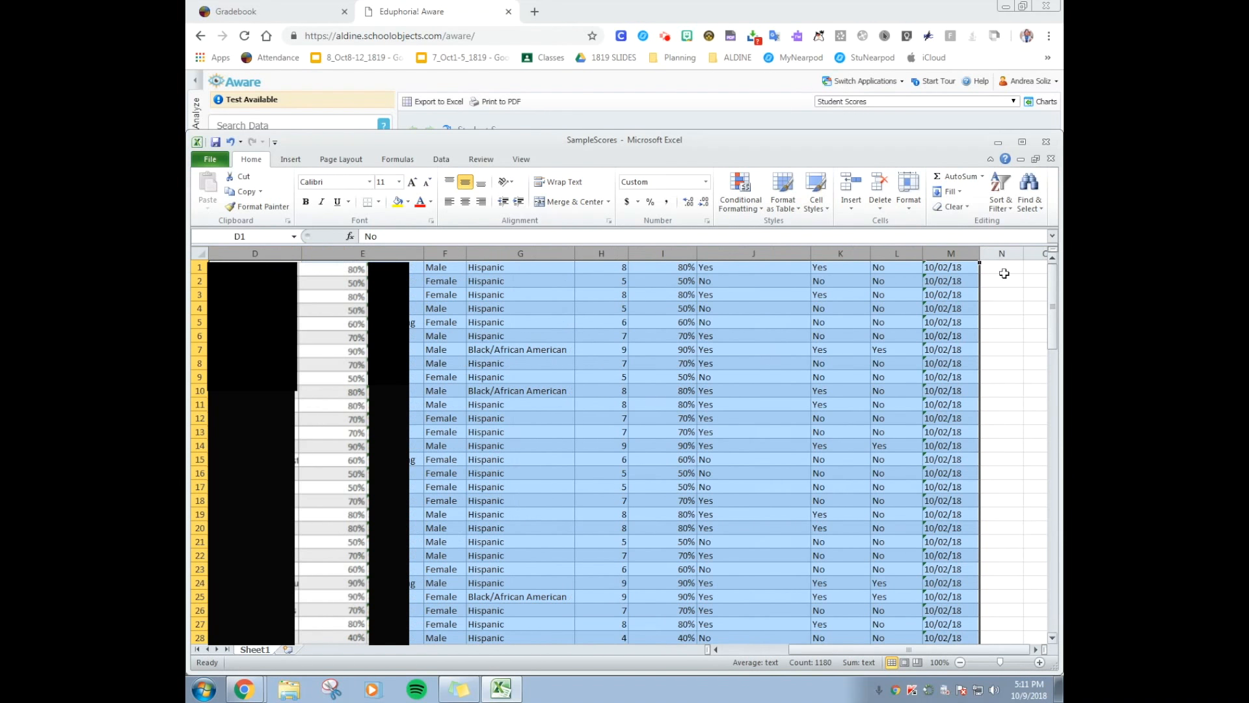
right_click(540, 289)
left_click(578, 394)
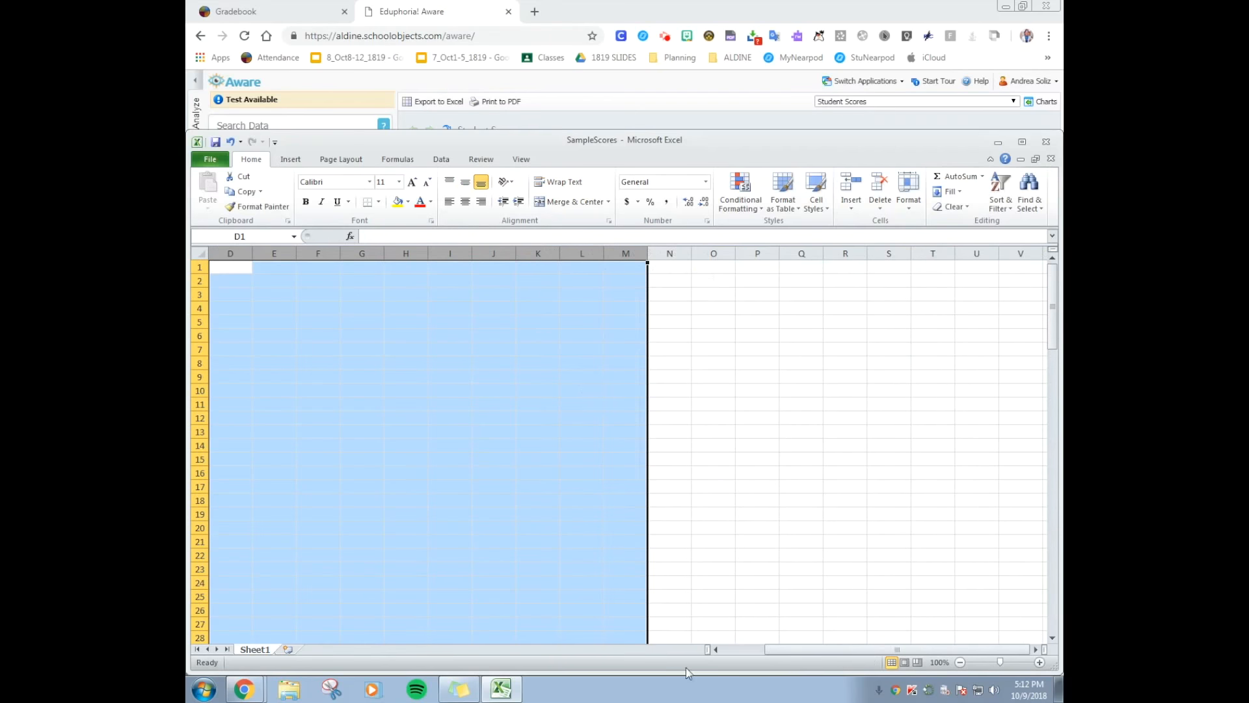
Delete column A with the student names, keeping only the percent scores and local IDs
left_click(715, 649)
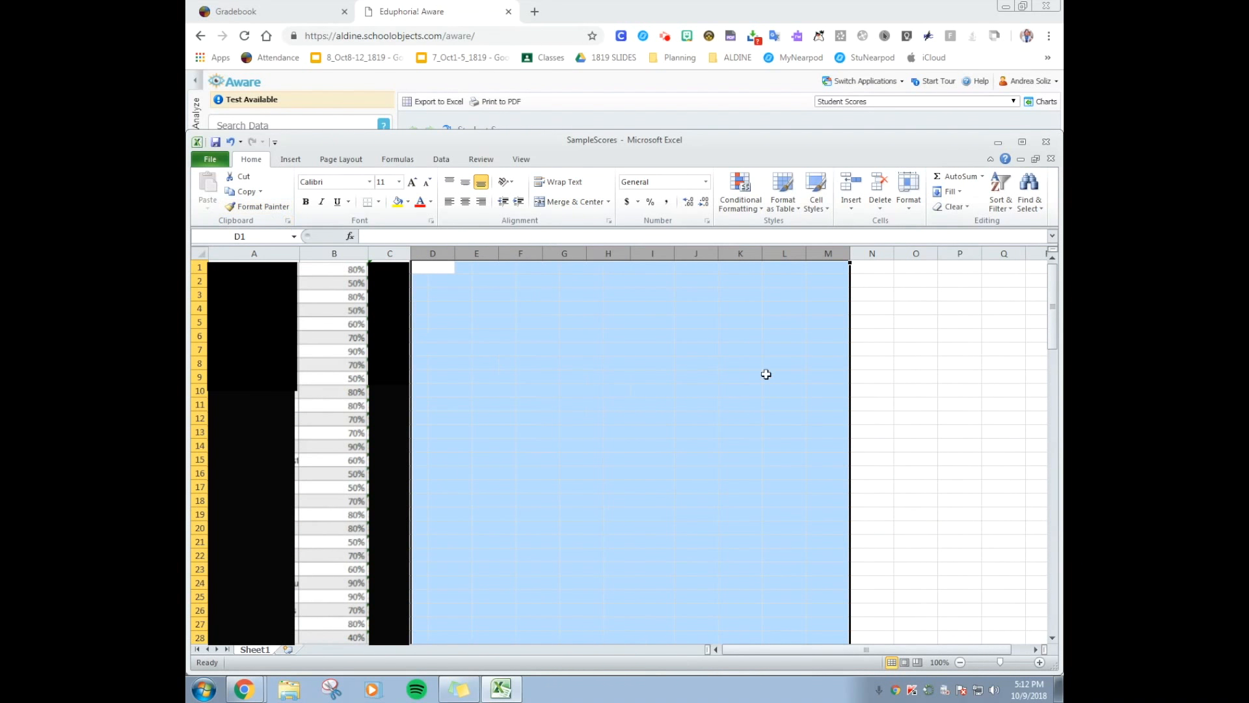
left_click(231, 253)
right_click(236, 255)
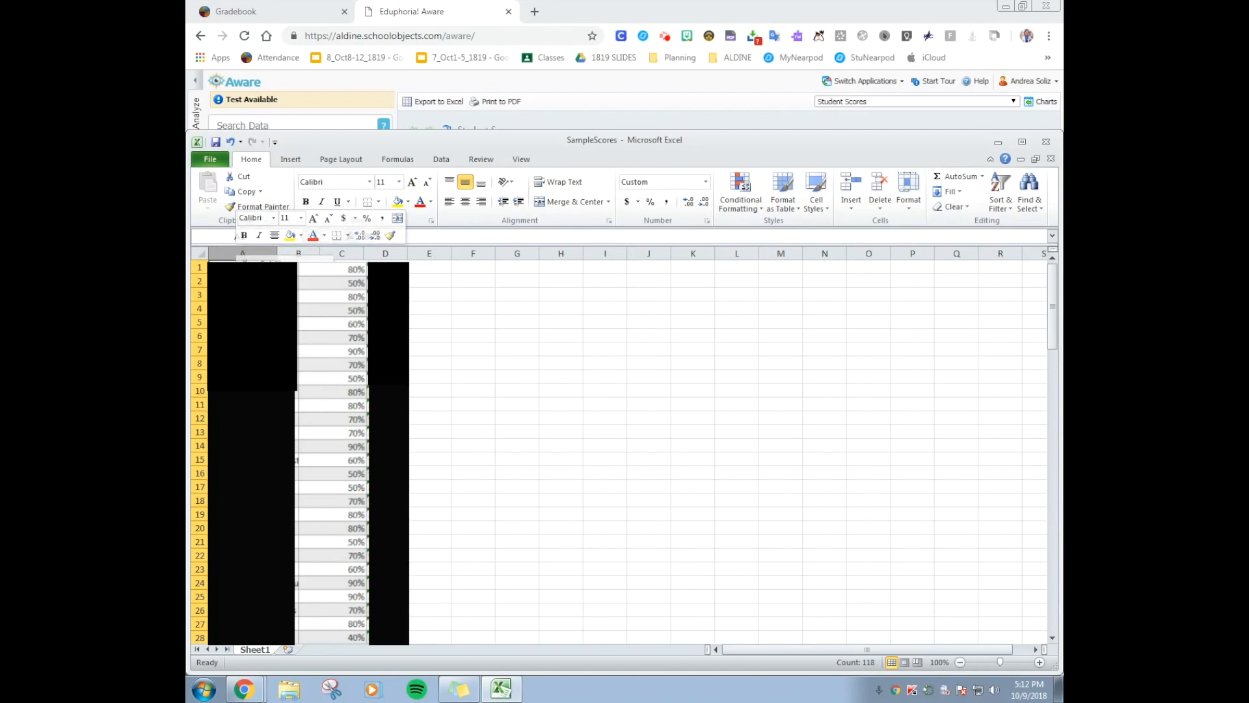
left_click(260, 363)
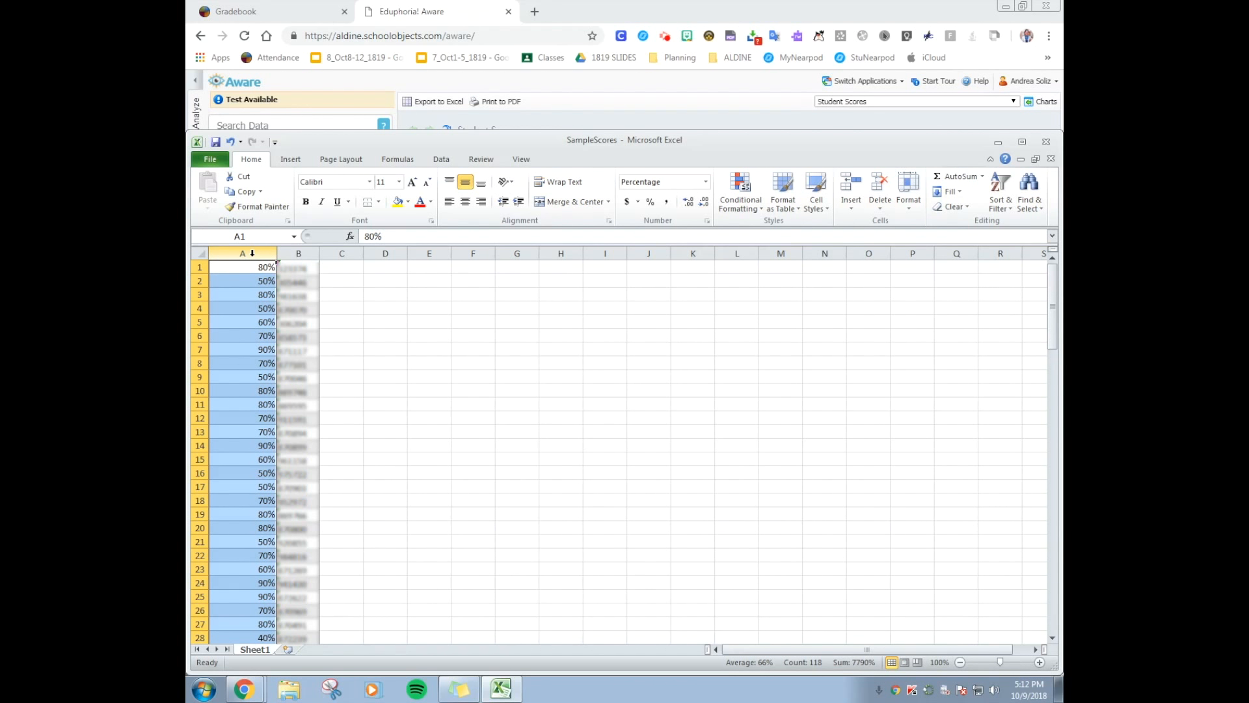
Replace every % with .00 in the column A scores using Find and Replace, and close the dialog
key("ctrl+f")
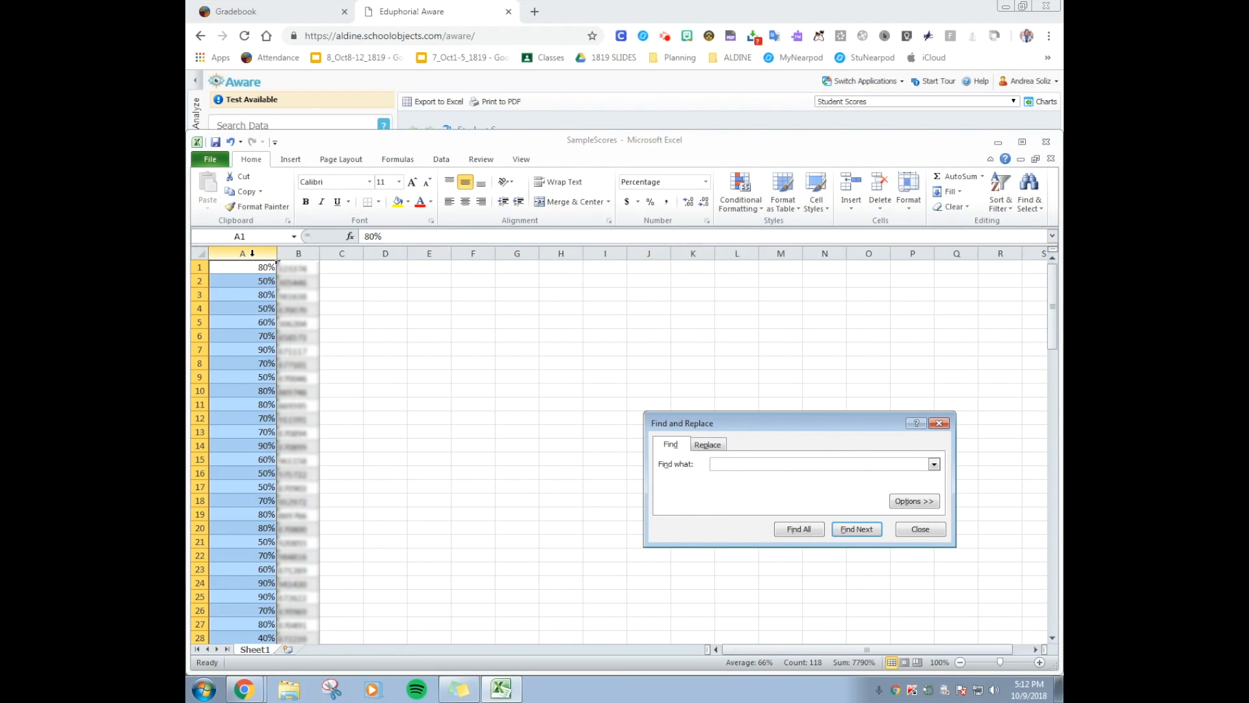
left_click_drag(858, 425, 645, 287)
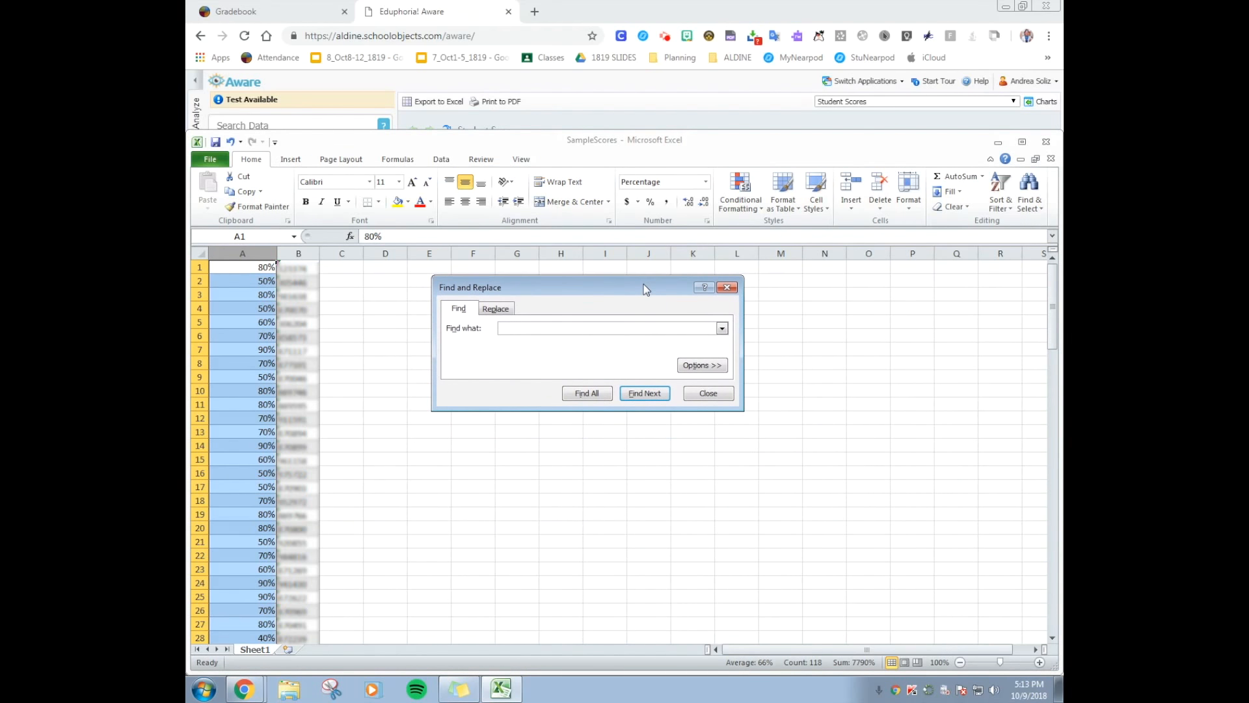
left_click(500, 309)
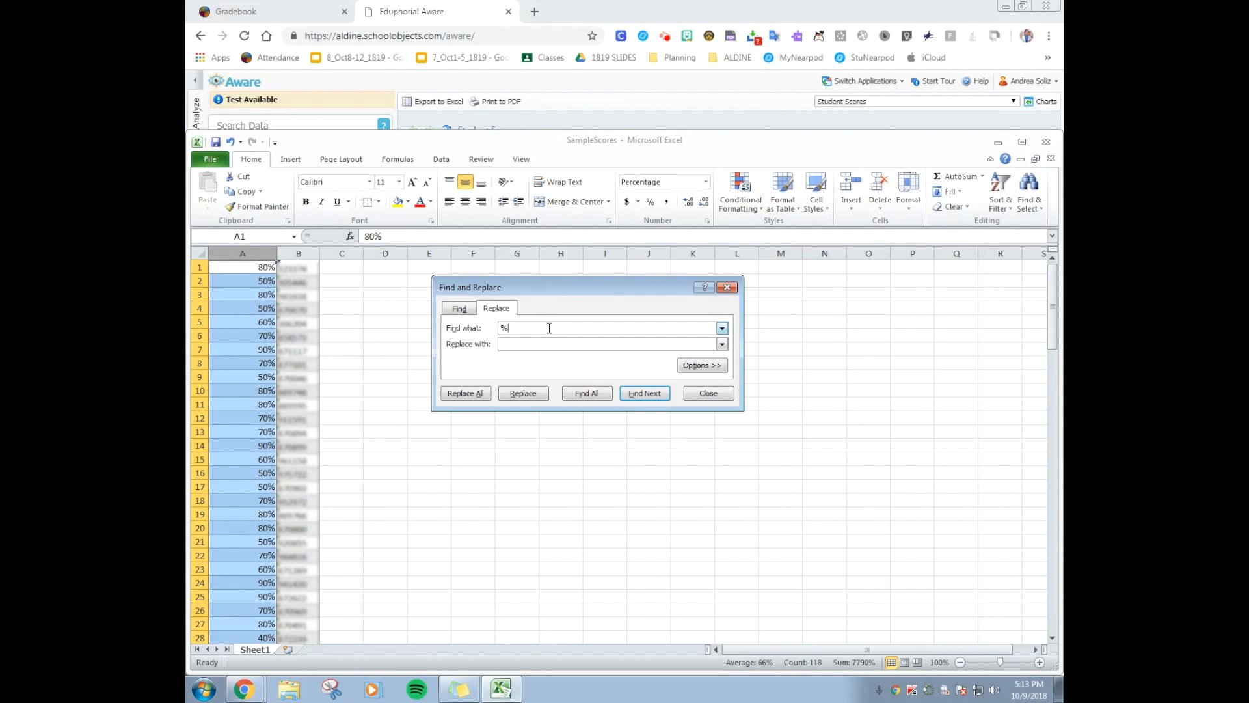
left_click(529, 340)
type(".00")
left_click(597, 393)
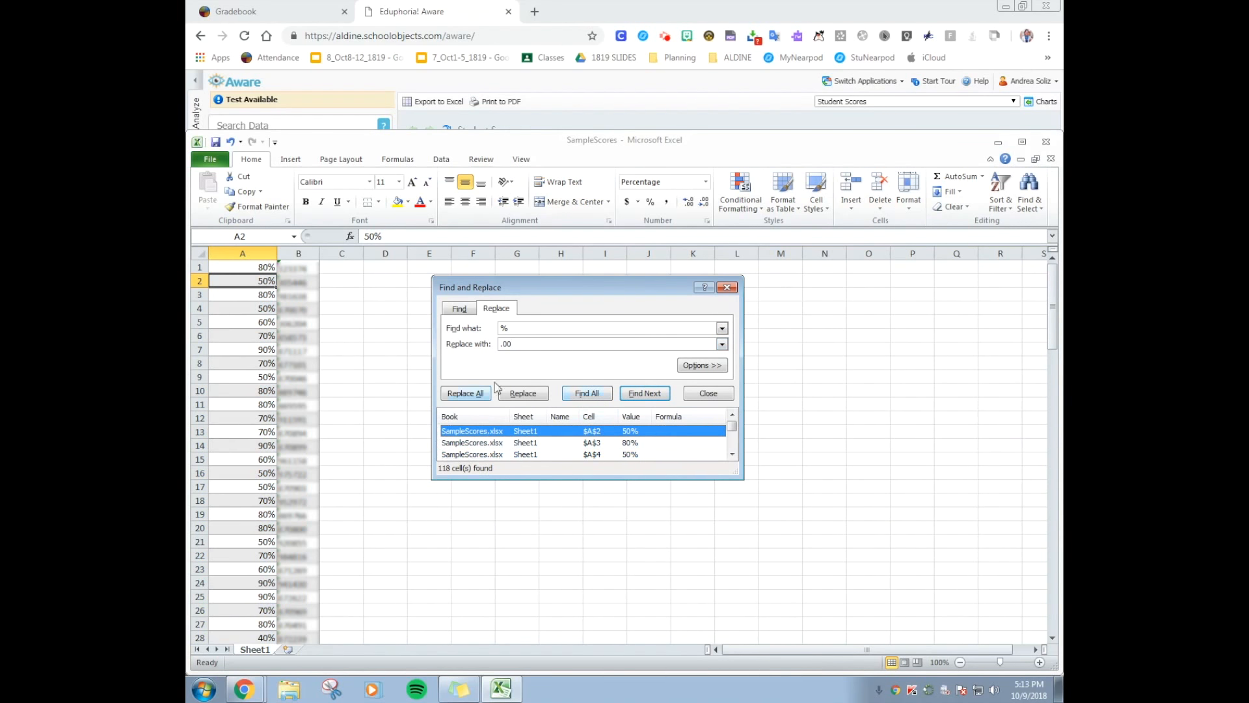
left_click(485, 394)
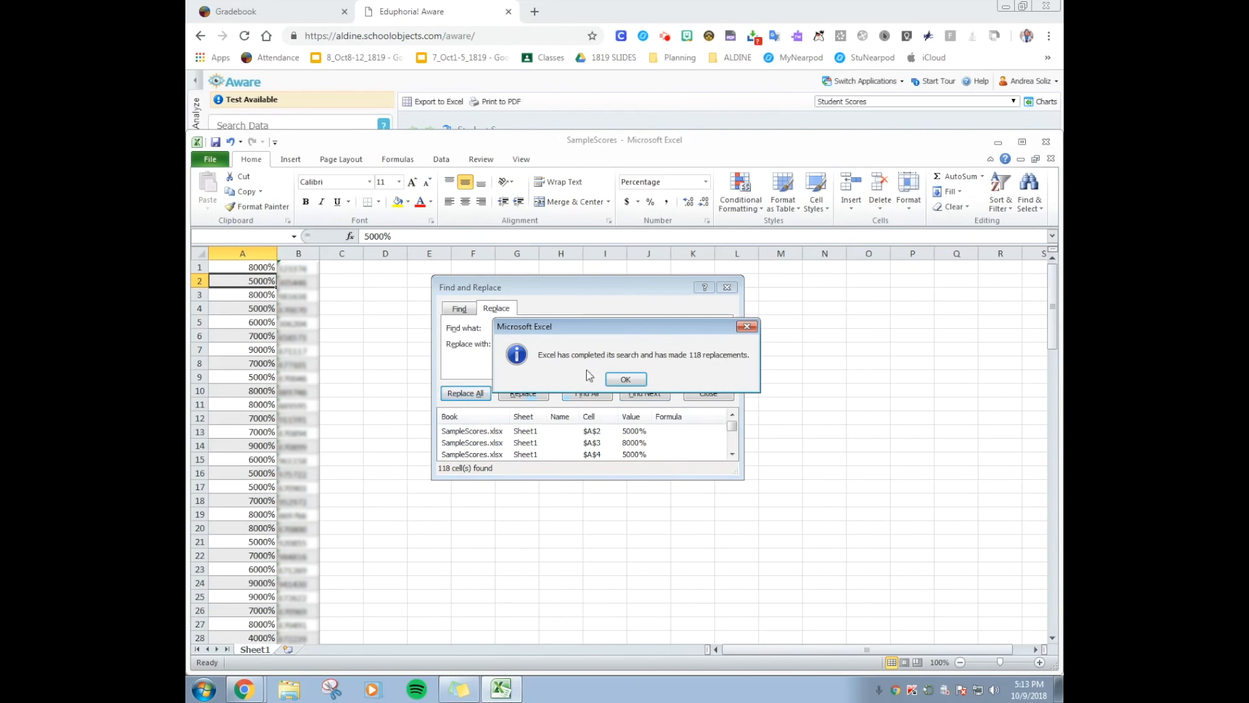
left_click(627, 376)
left_click(707, 393)
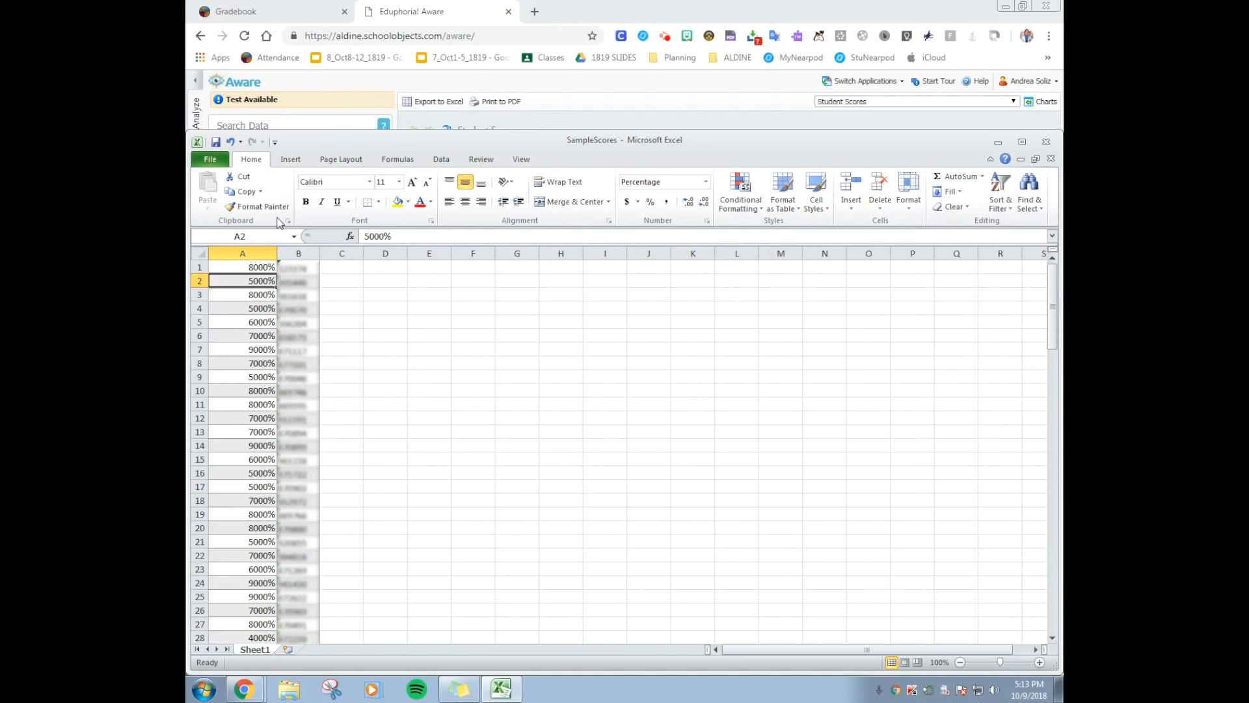
Apply the comma number style to all scores in column A in place of the percentage format
left_click(245, 250)
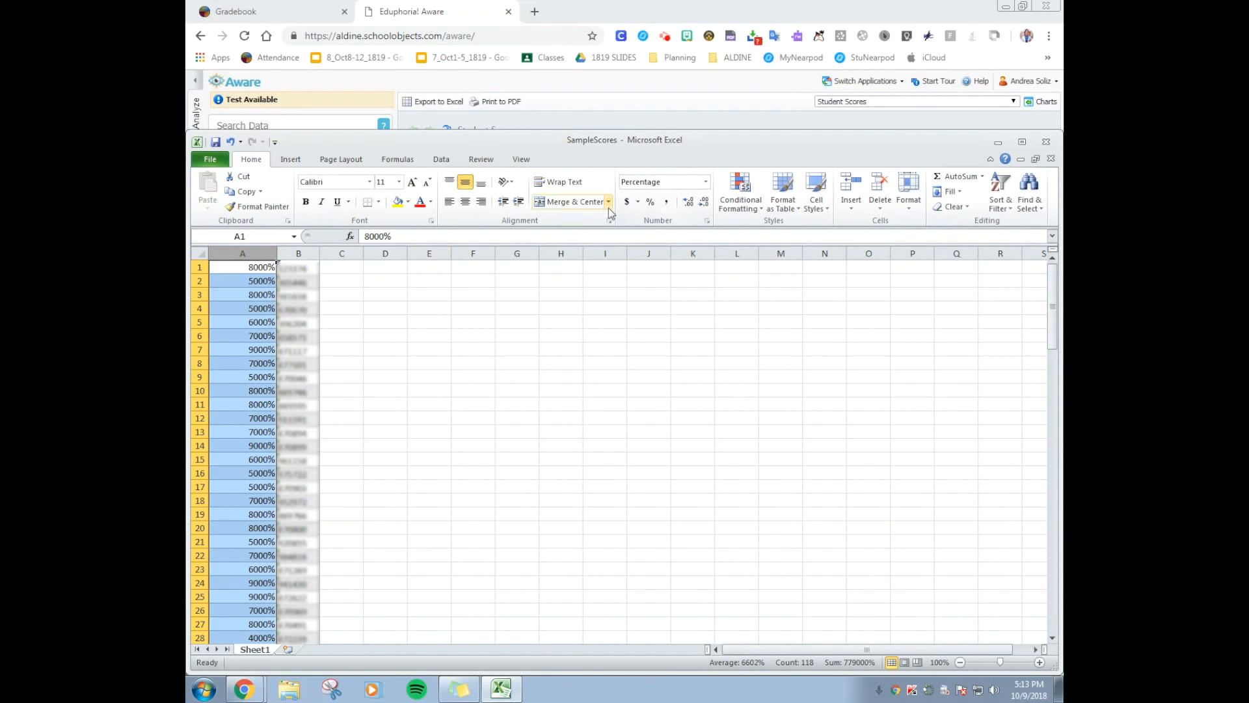
left_click(668, 203)
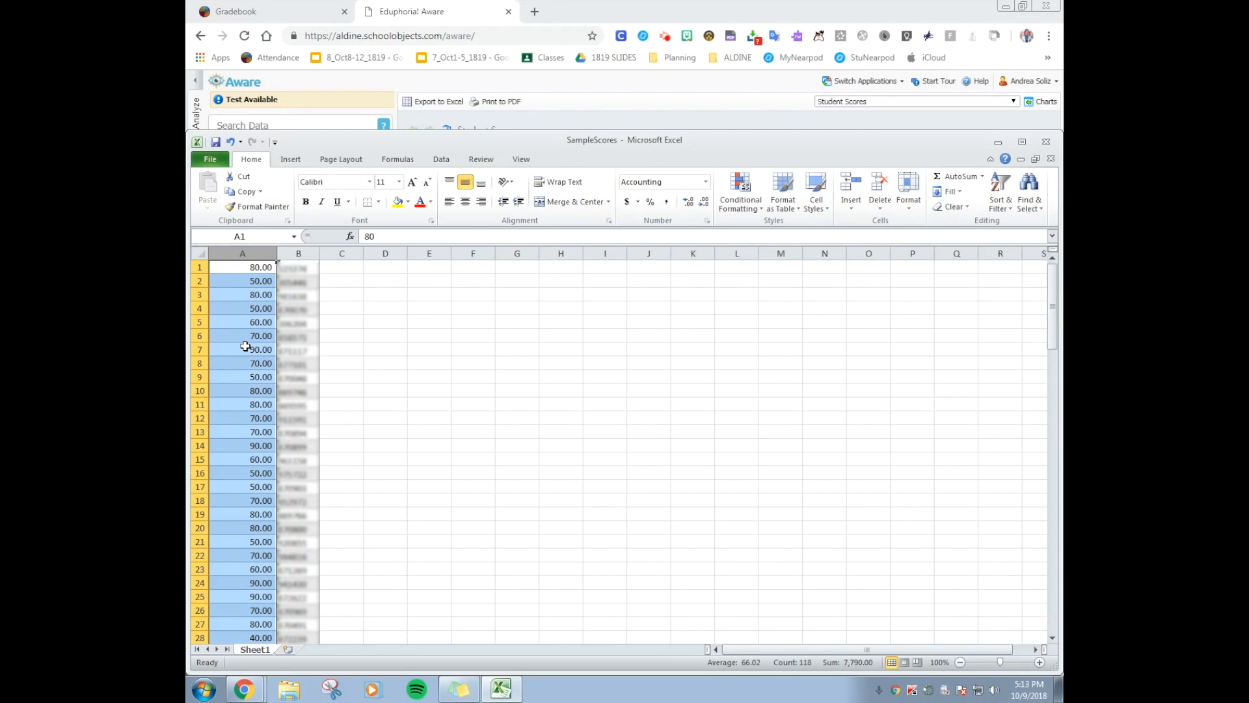
Save the workbook to the Desktop as SampleScores_CSV in CSV (Comma delimited) format, keeping that format despite incompatible features
left_click(201, 160)
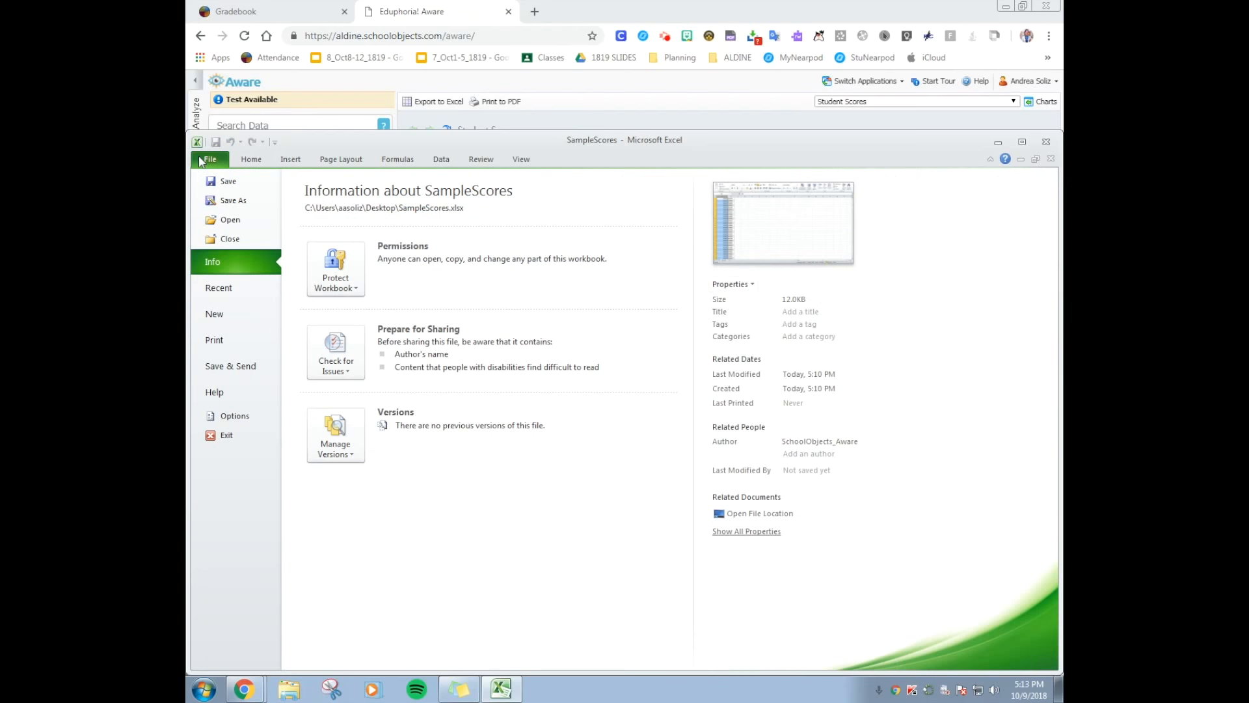
left_click(234, 202)
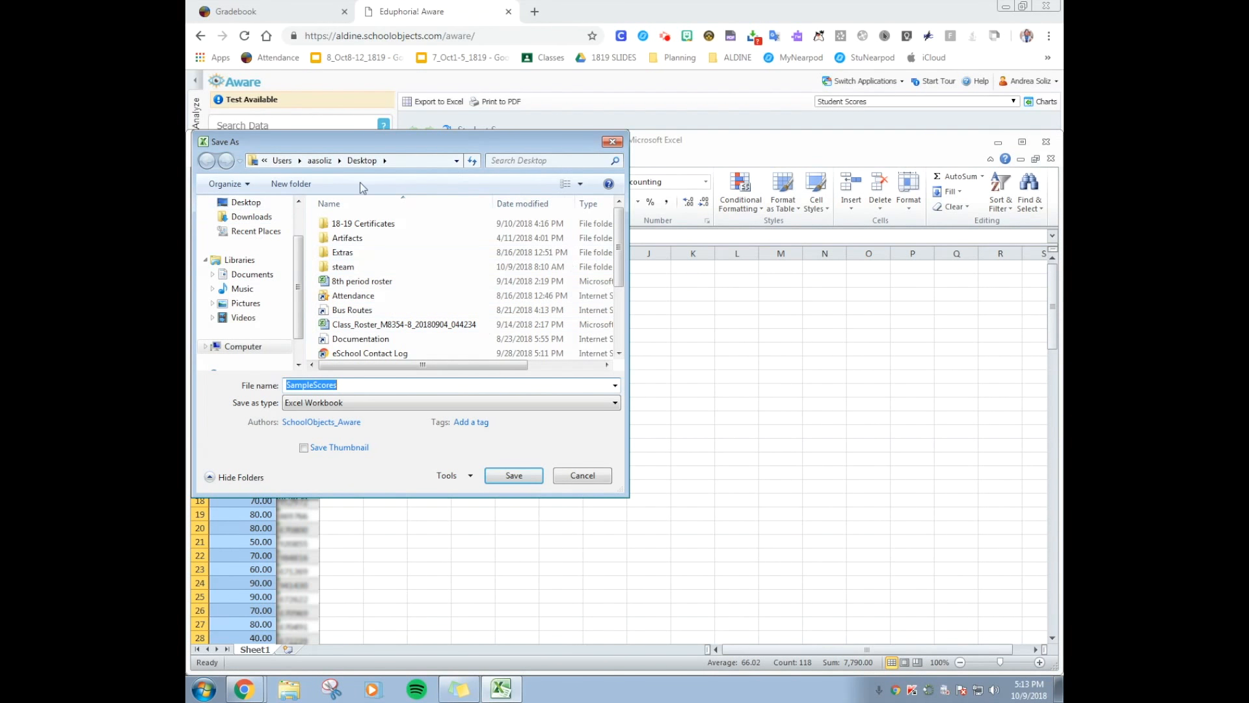
left_click(329, 384)
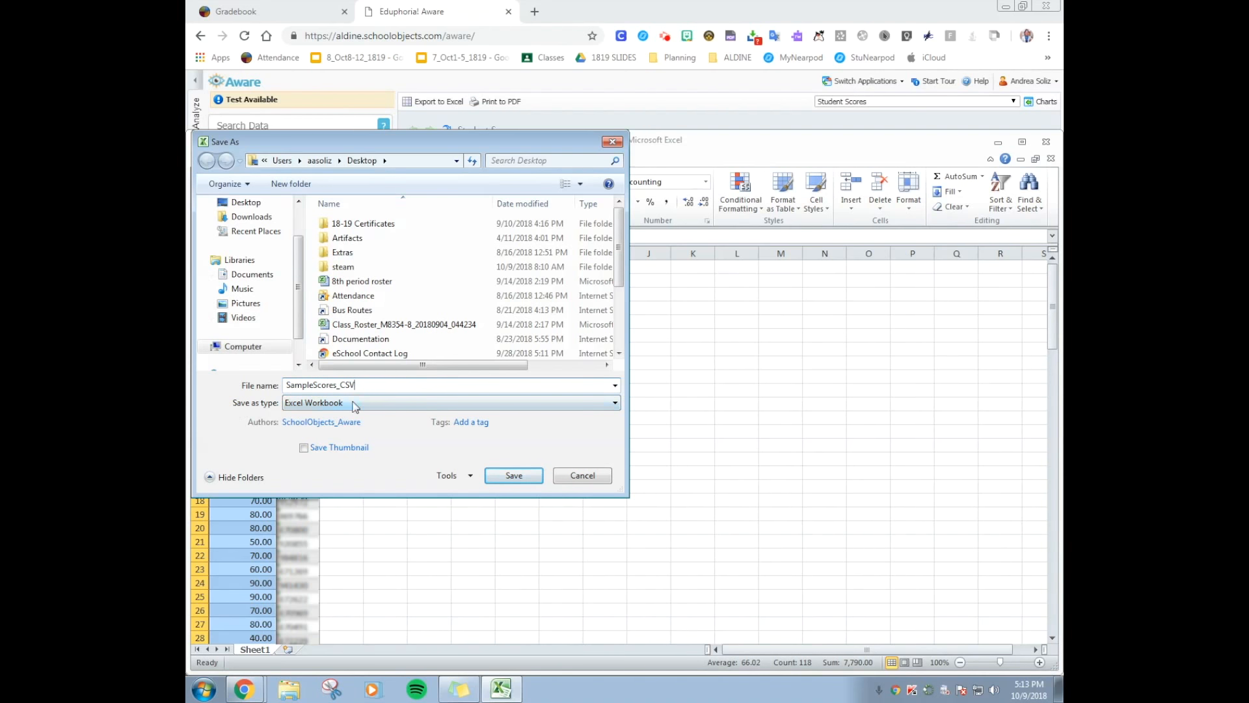
left_click(397, 403)
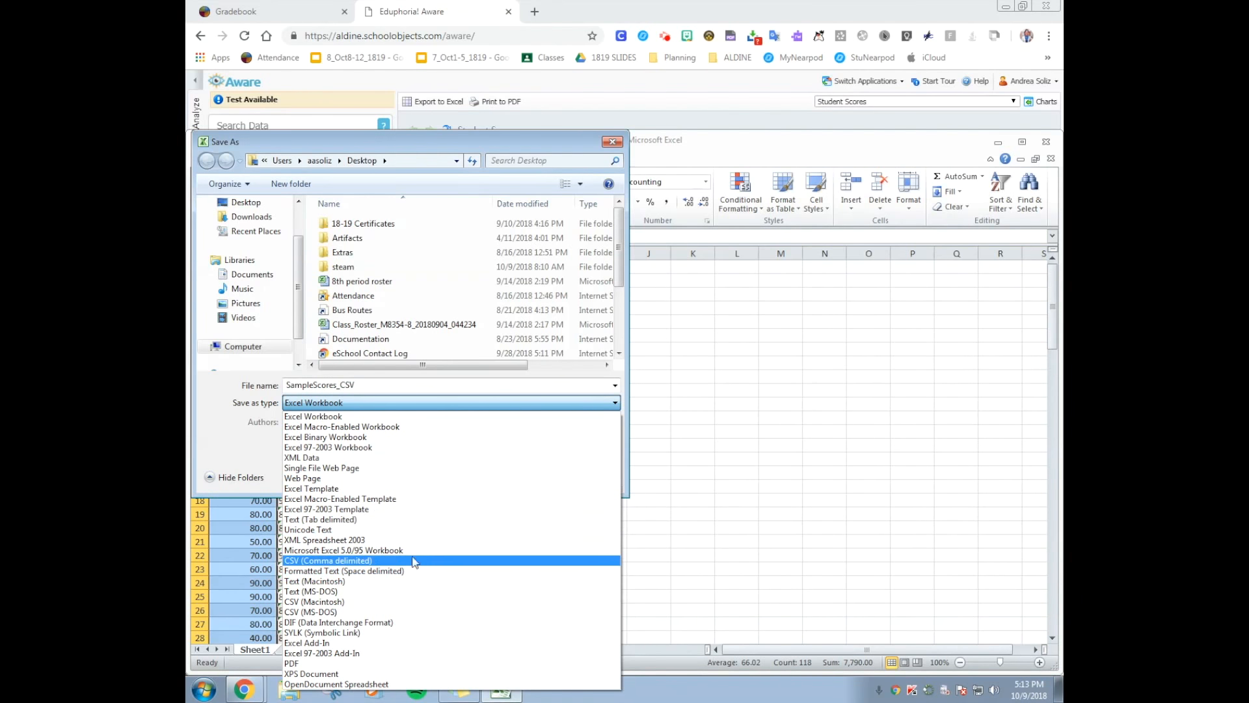
left_click(366, 562)
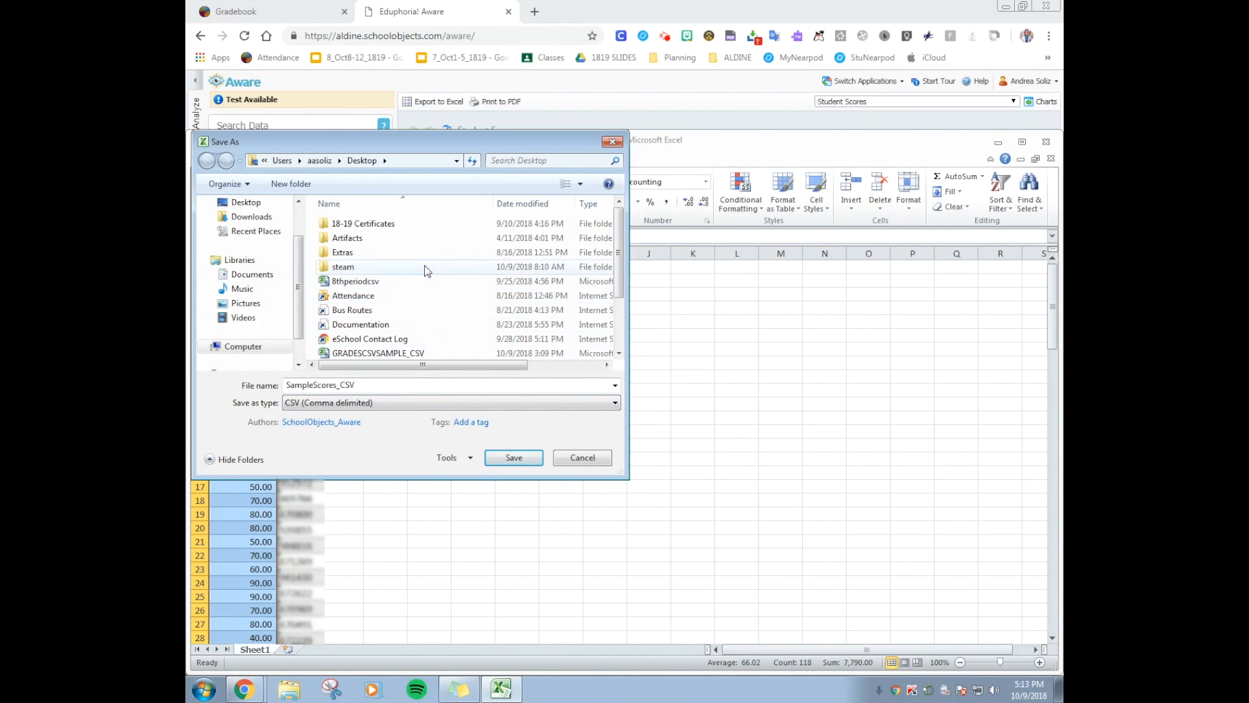
left_click(248, 205)
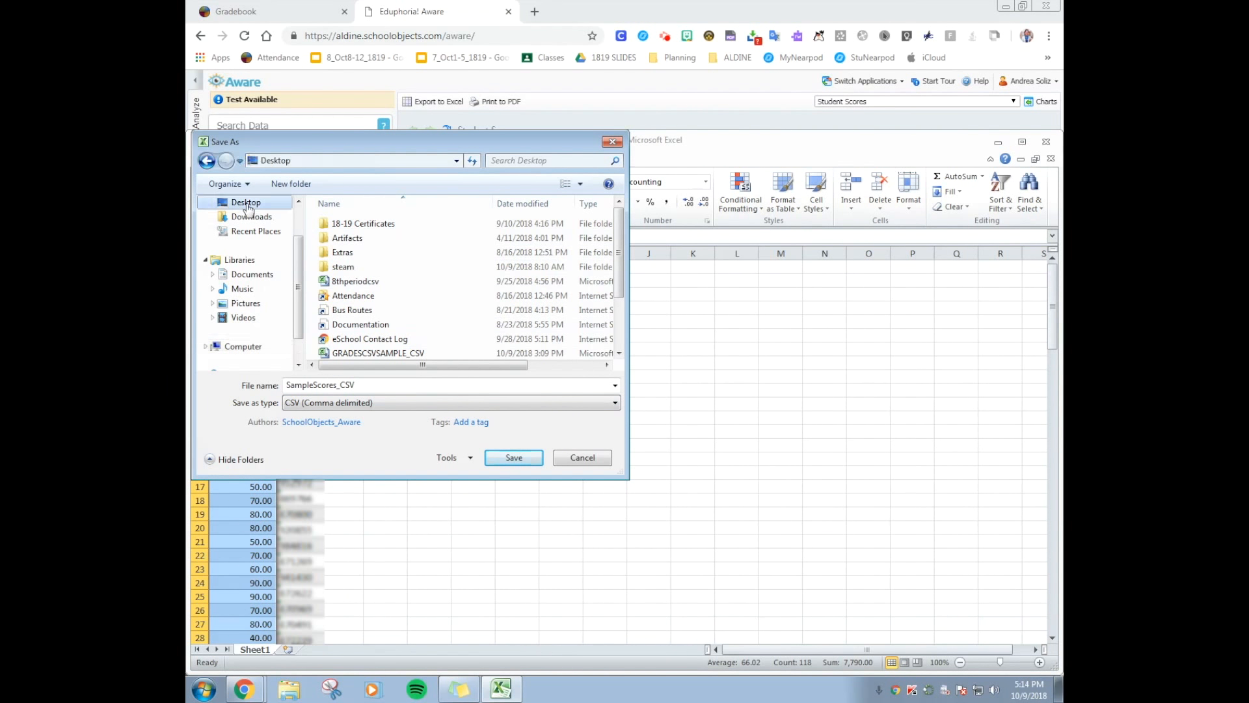
left_click(513, 458)
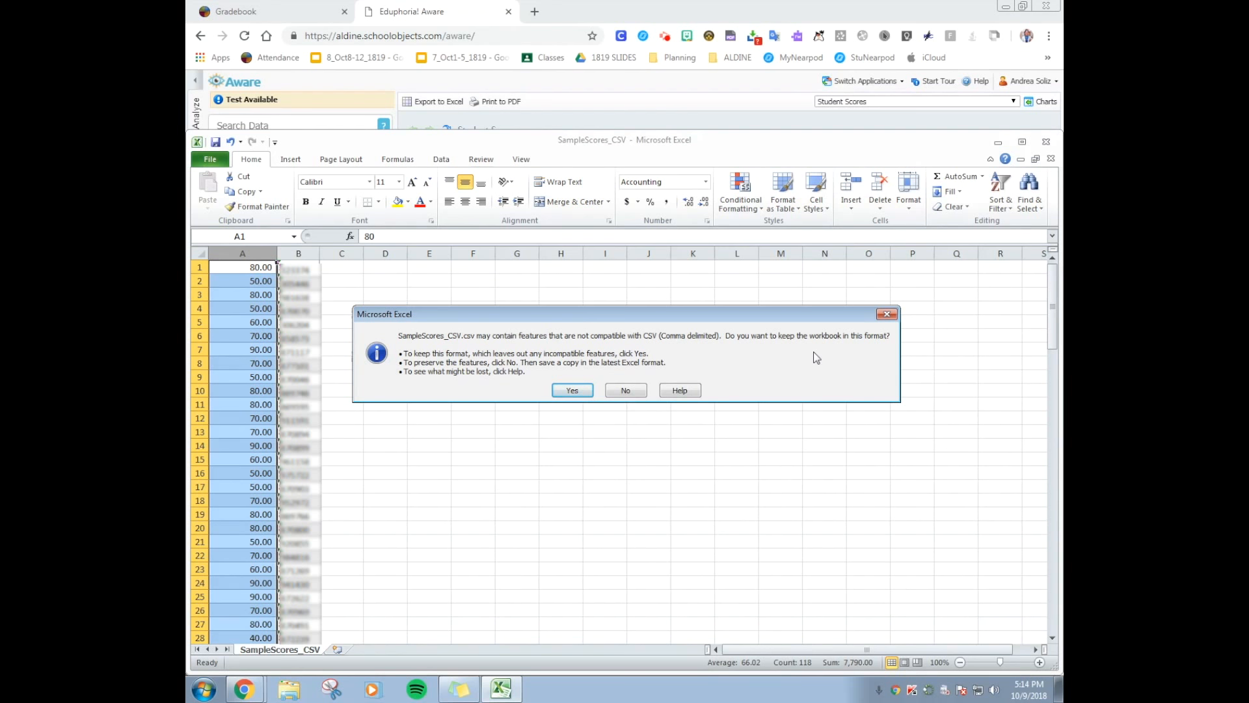
left_click(570, 391)
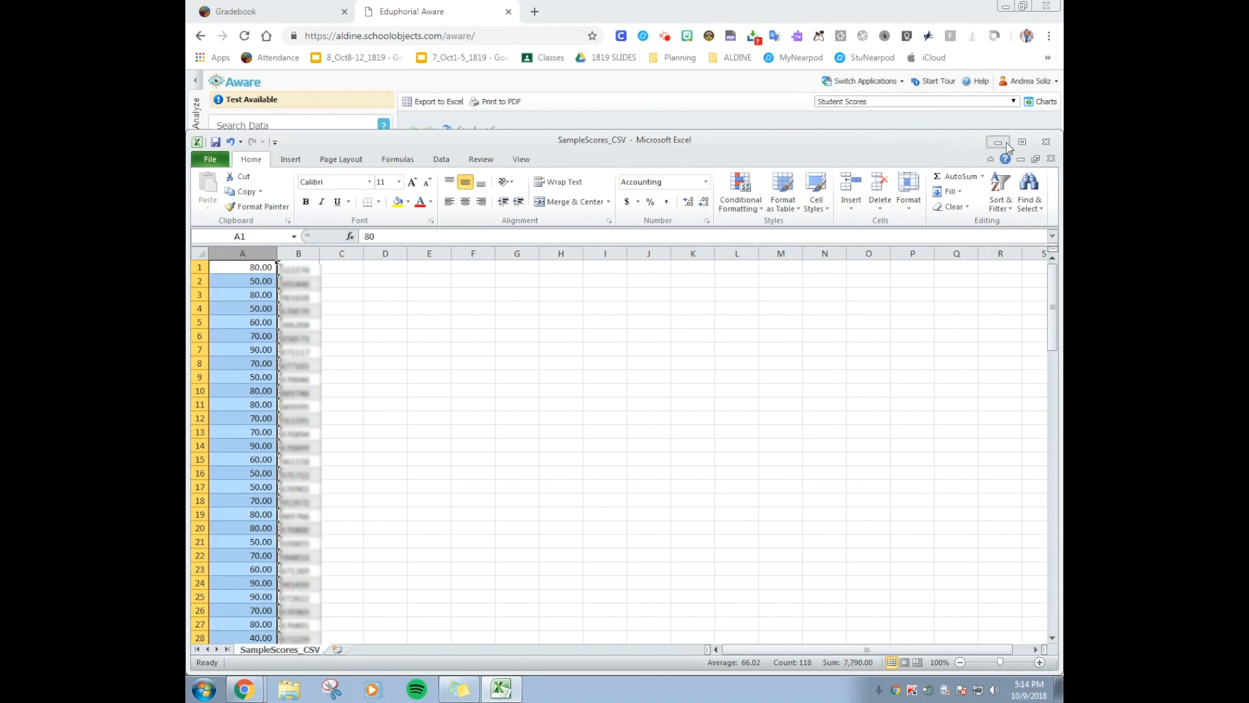
Switch to the eSchoolPLUS Gradebook and open Import Scores From File in the mass score update for the first 8/21/2018 ClassSyllabus assignment
left_click(1005, 144)
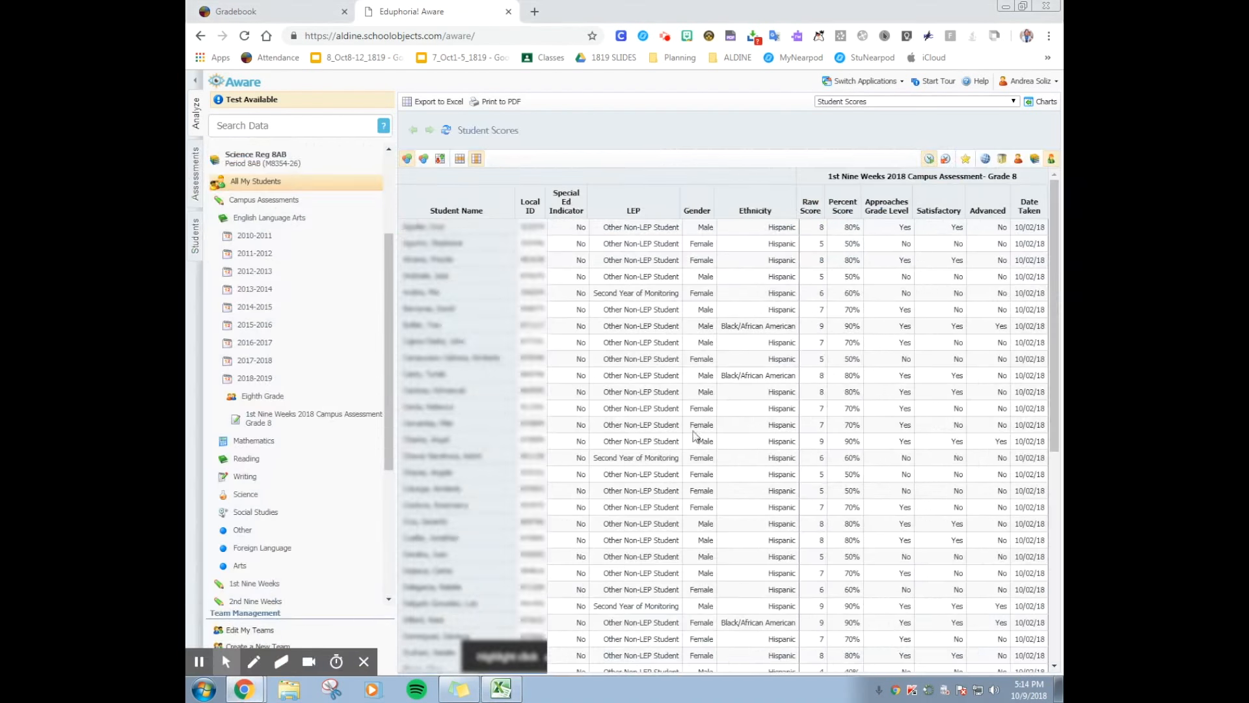
left_click(271, 9)
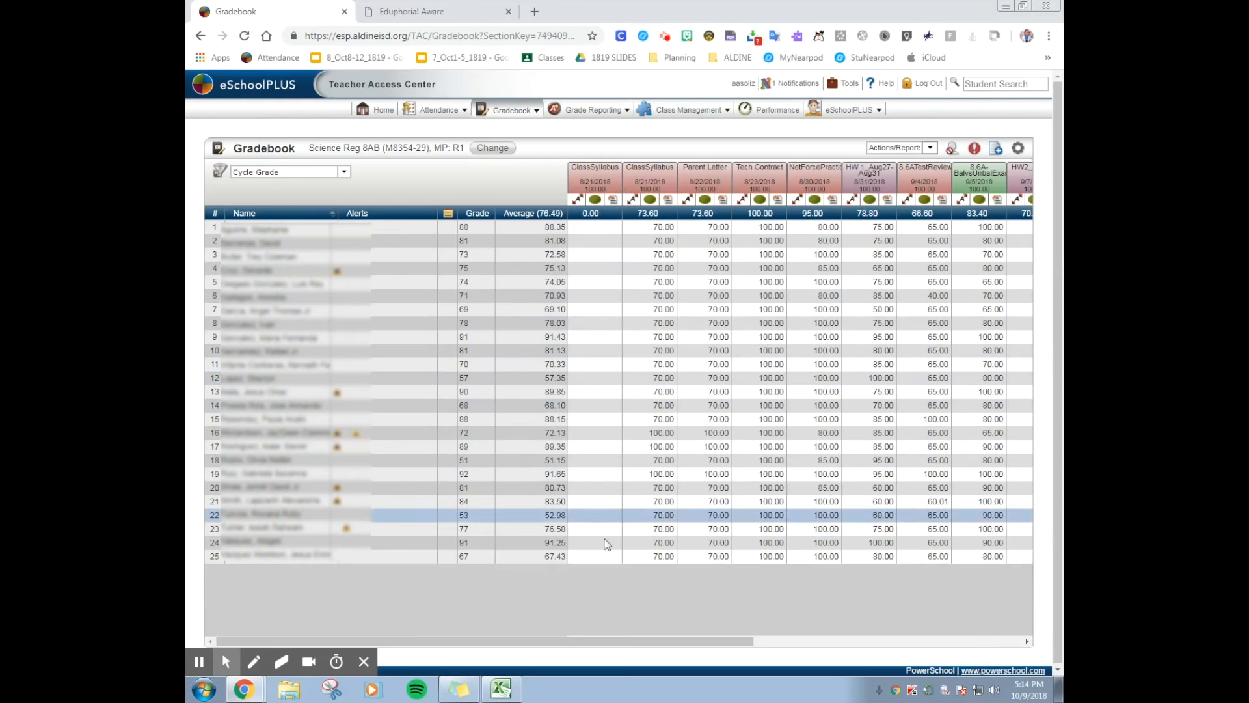
mouse_move(594, 171)
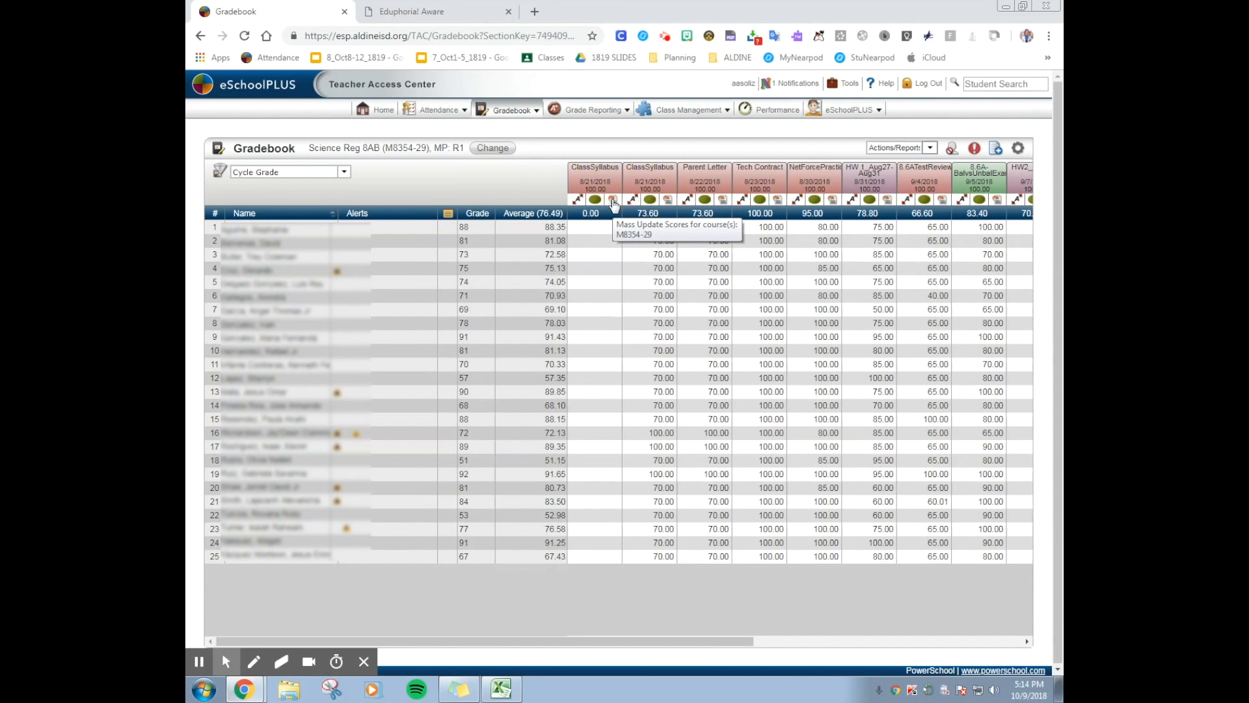
left_click(613, 200)
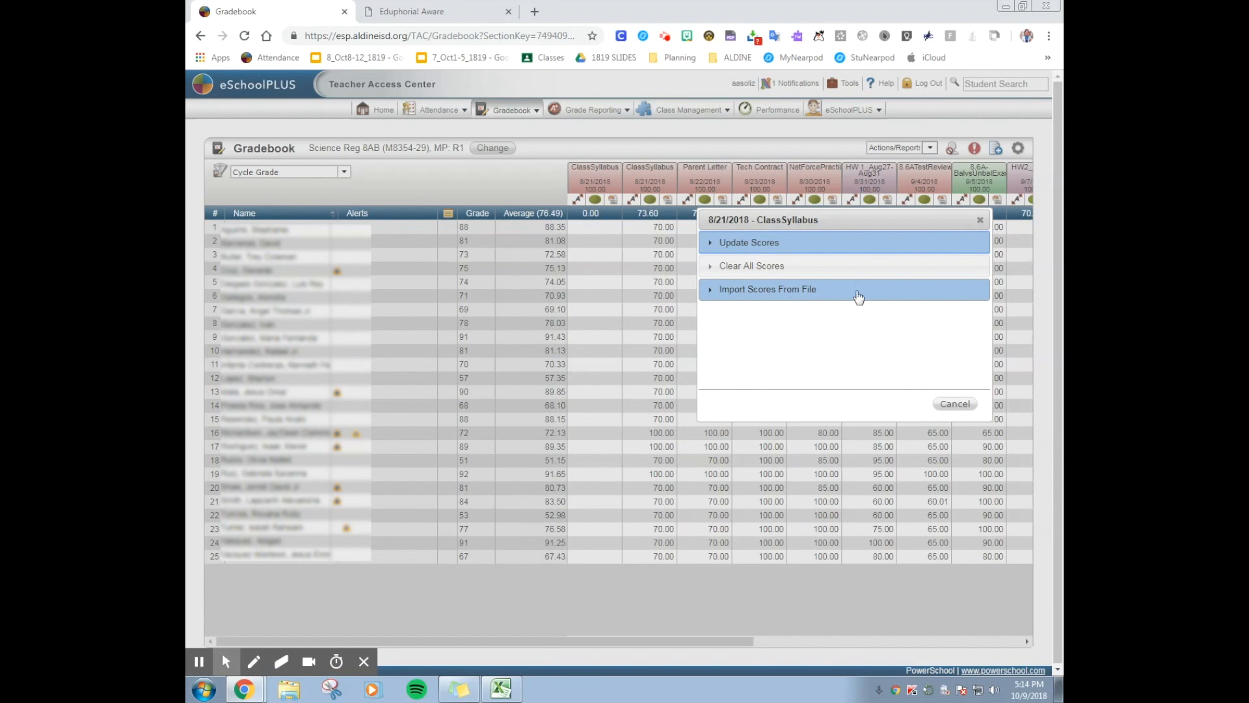
left_click(823, 292)
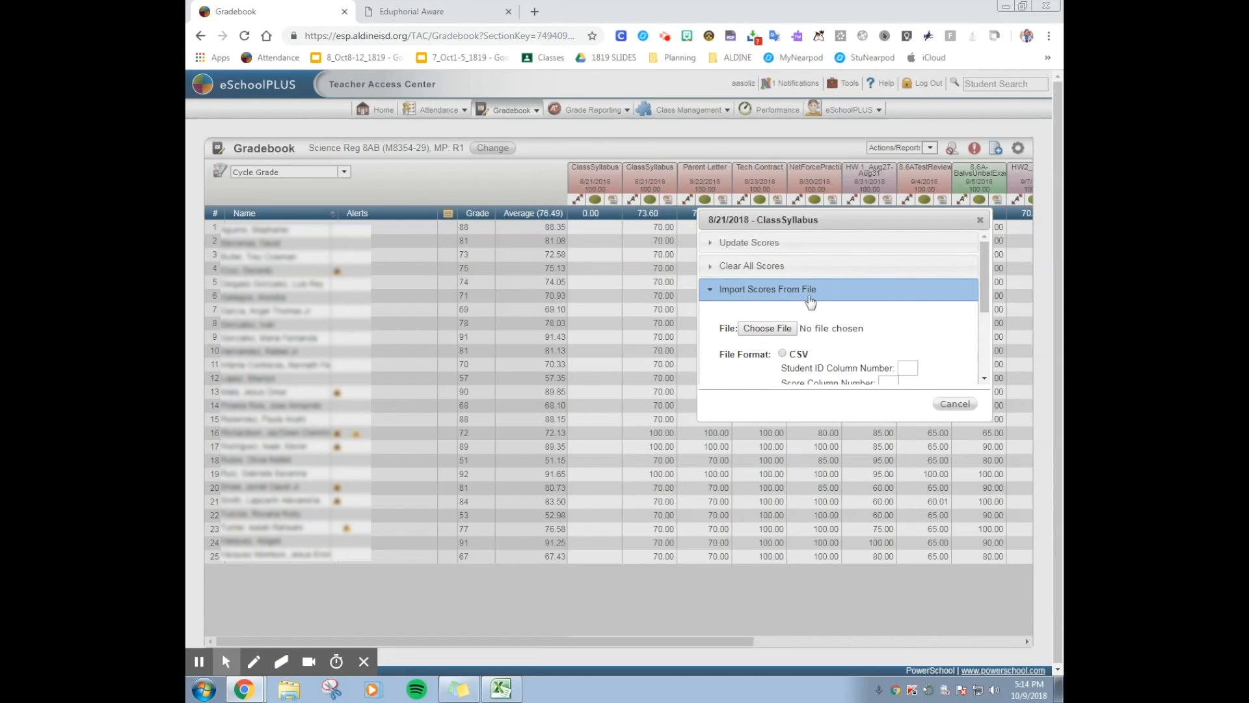
Choose the SampleScores_CSV file from the Desktop as the score import file
left_click(772, 331)
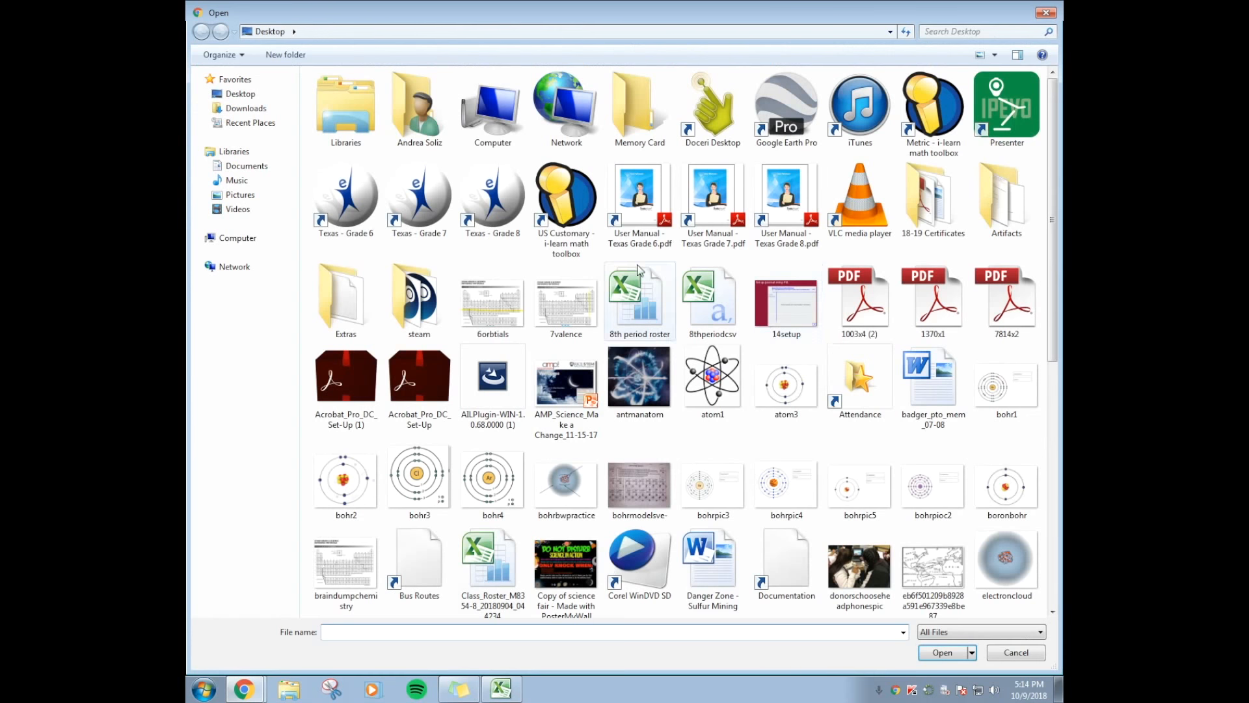
left_click(736, 319)
key("s")
key("s")
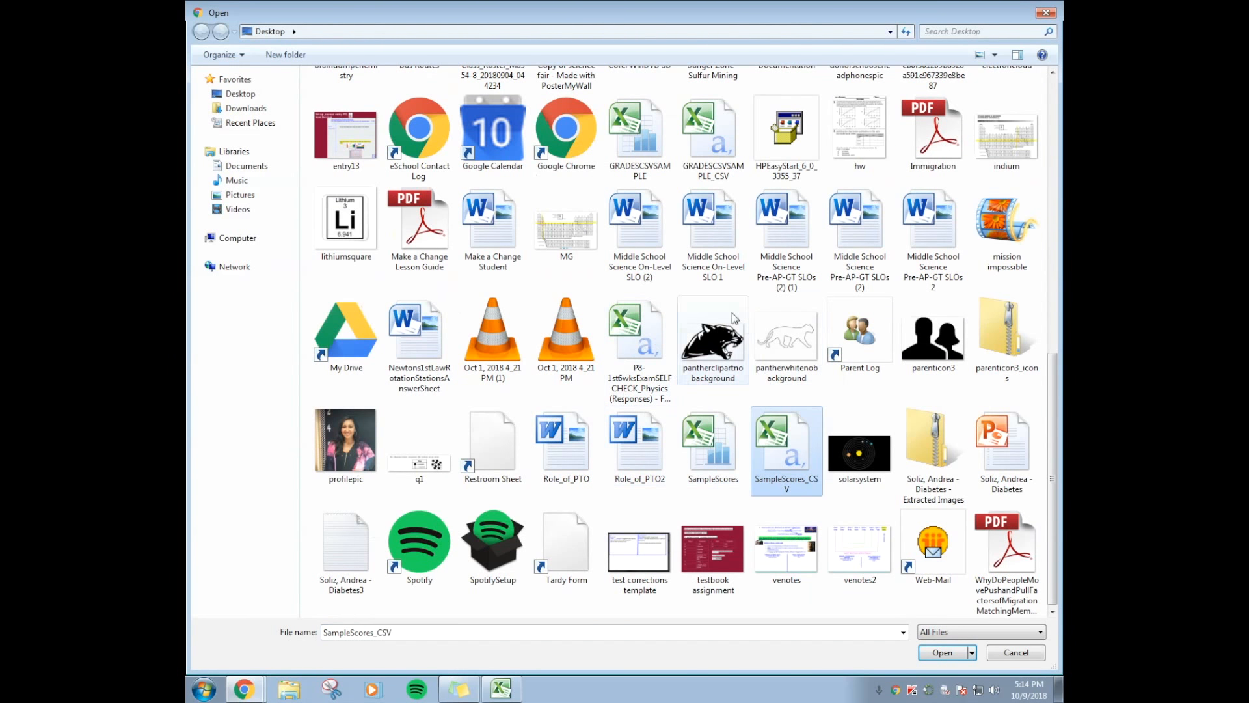
left_click(933, 658)
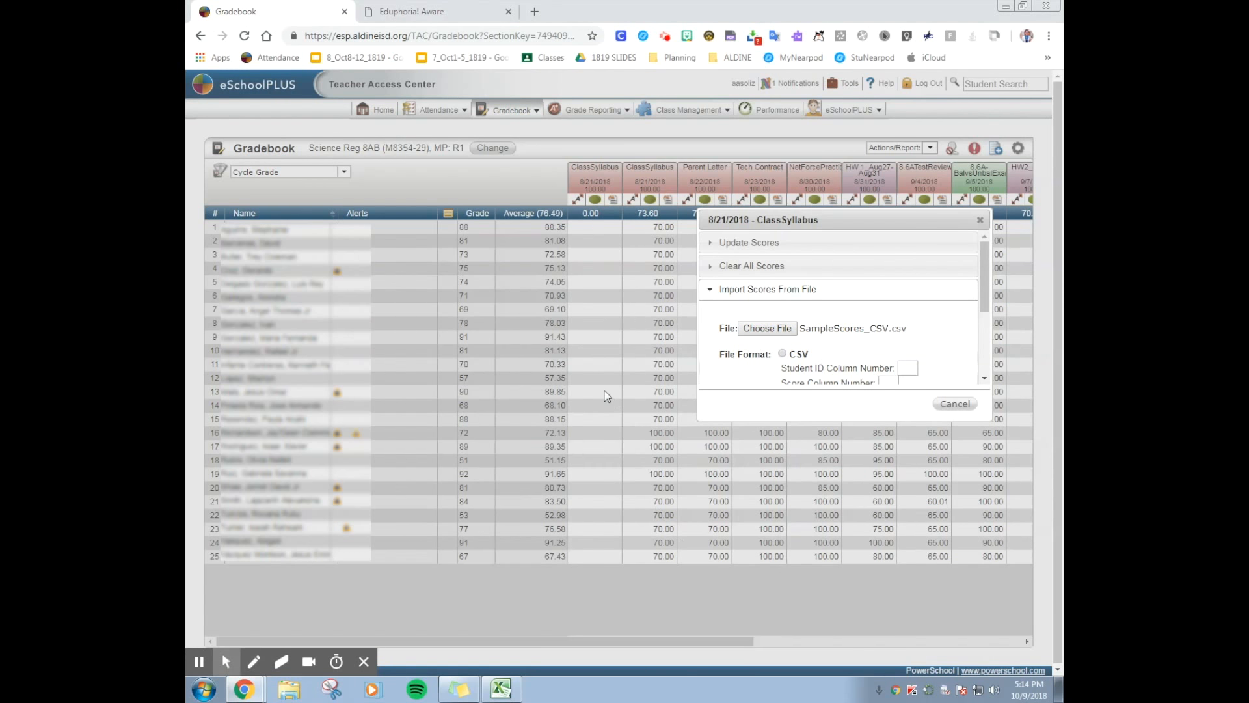
Set the import format to CSV with Student ID column number 2 and Score column number 1, checking the column order in the Excel sheet
scroll(846, 306, "down", 1)
left_click(783, 285)
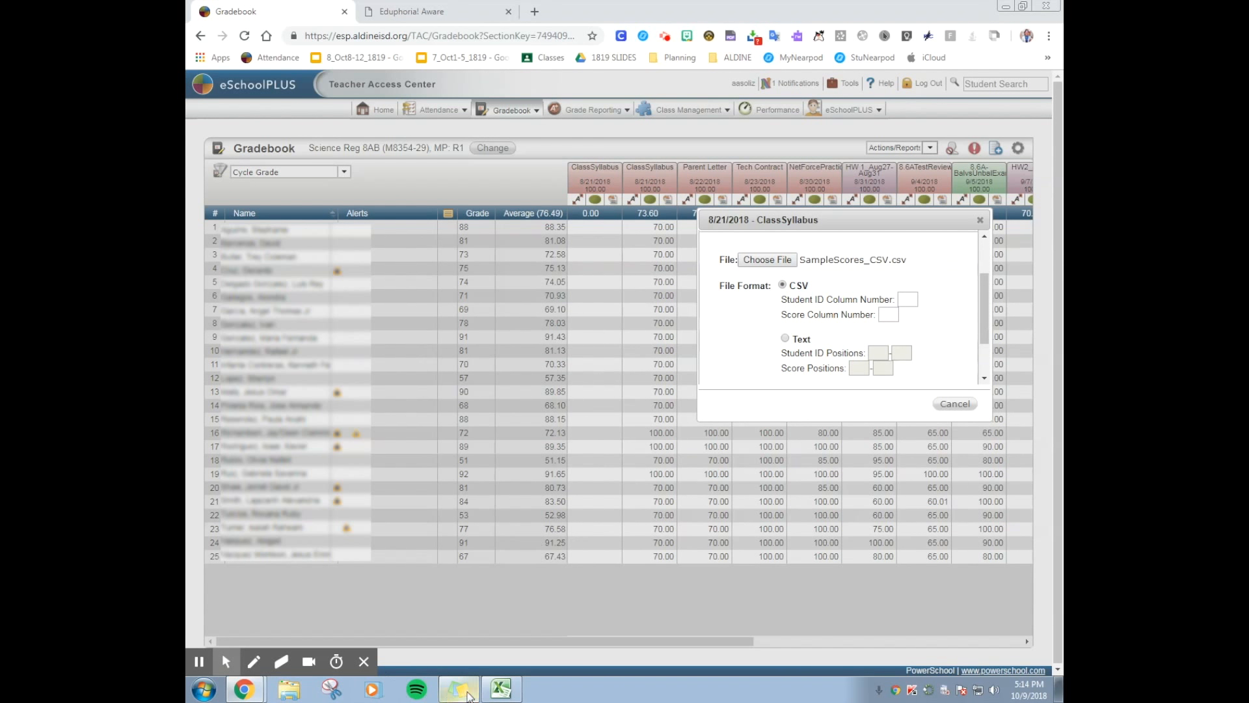
left_click(501, 688)
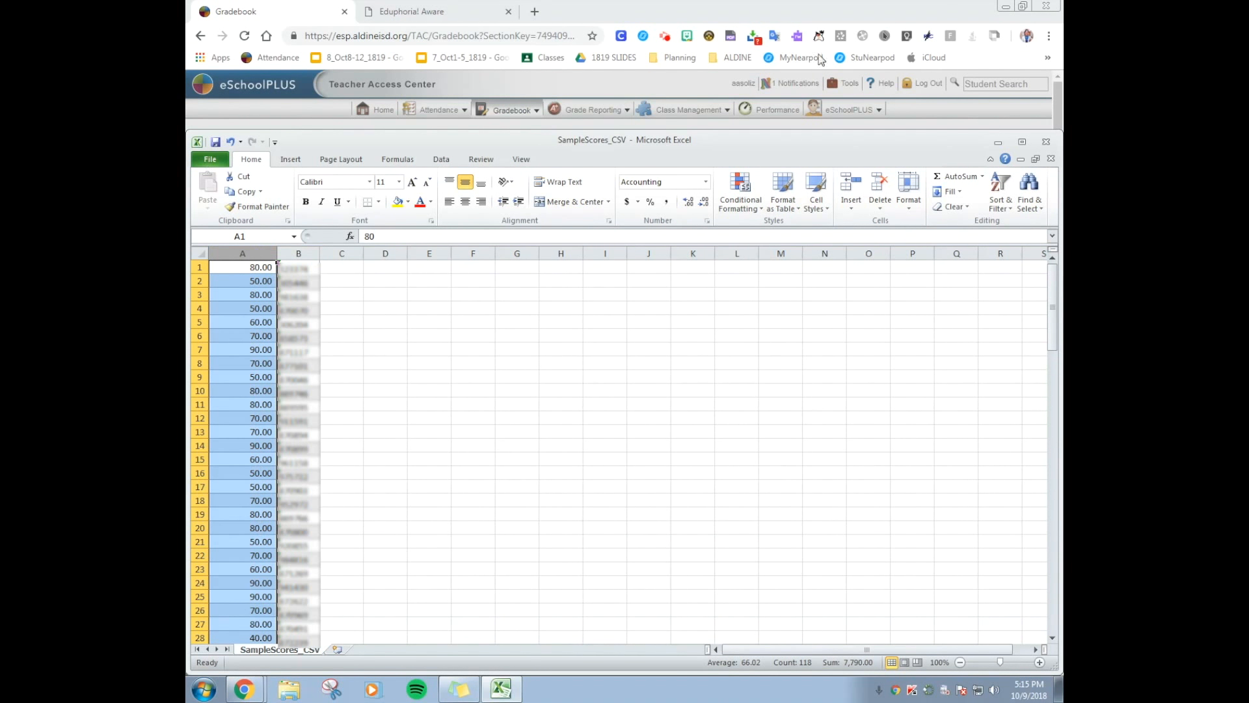
left_click(998, 142)
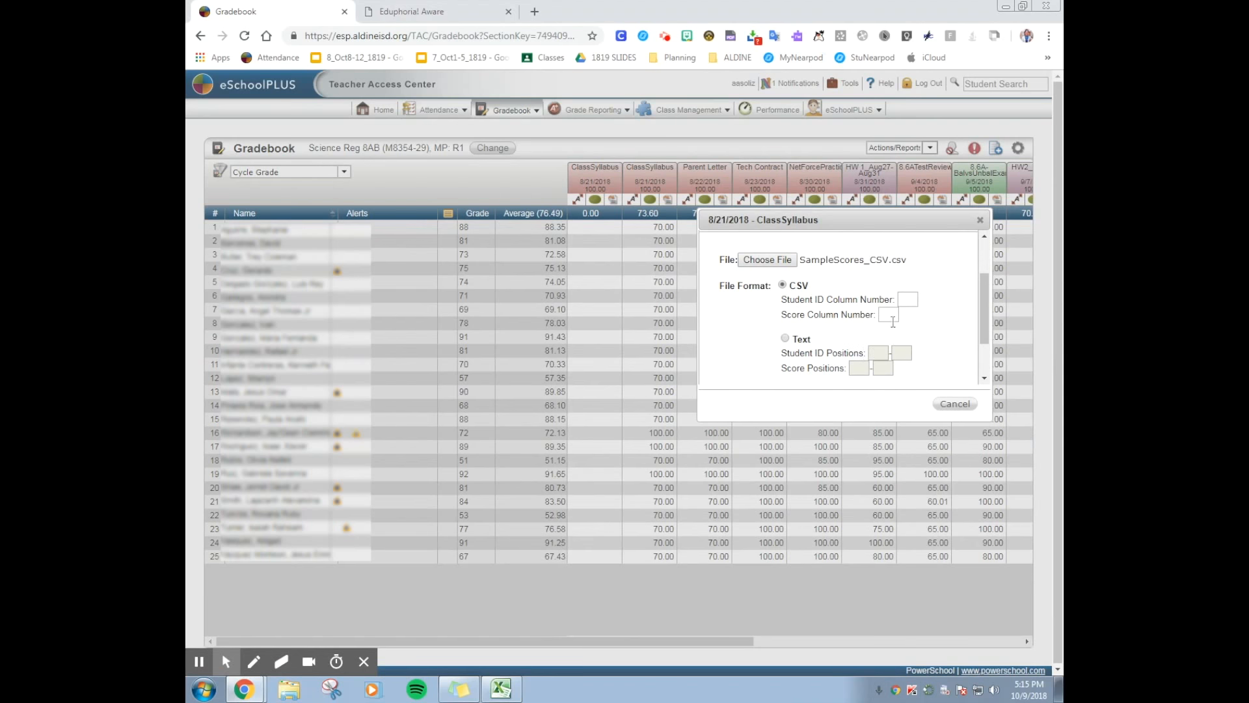
left_click(908, 300)
left_click(912, 333)
left_click(891, 316)
type("1")
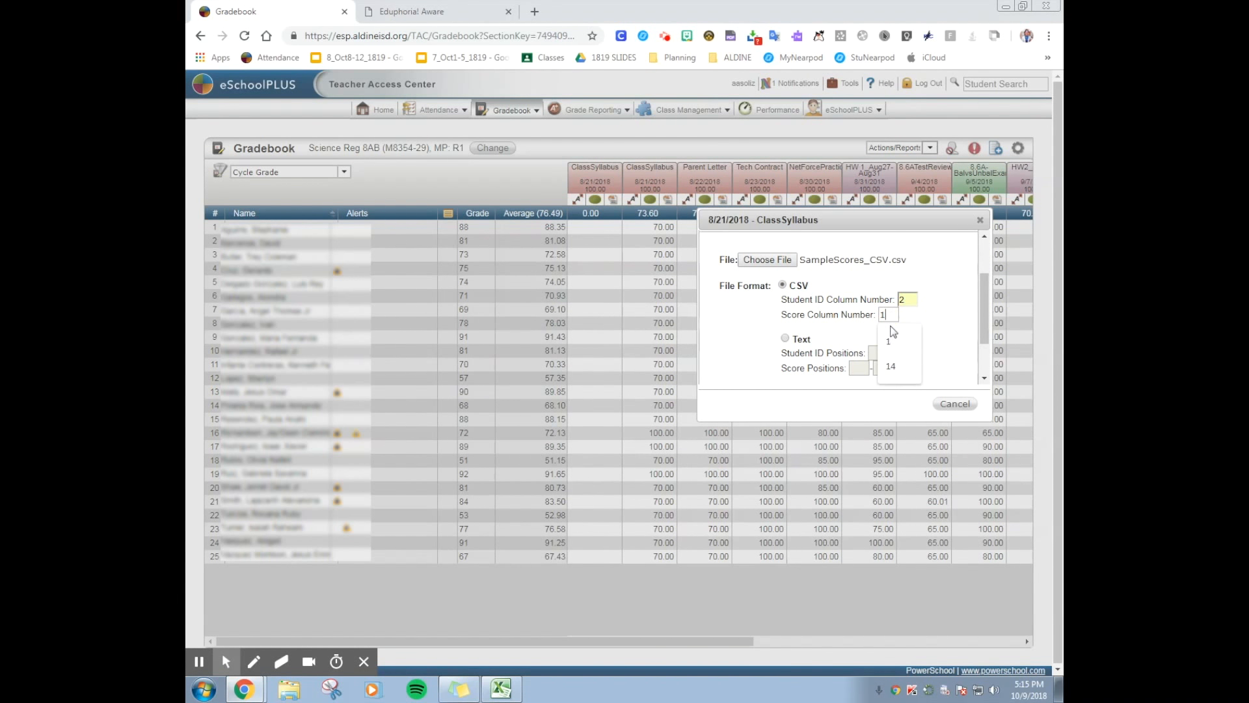
left_click(865, 320)
Check the Excel sheet for a header row, import the scores with the override and header row options off, and close the import summary
scroll(864, 320, "down", 1)
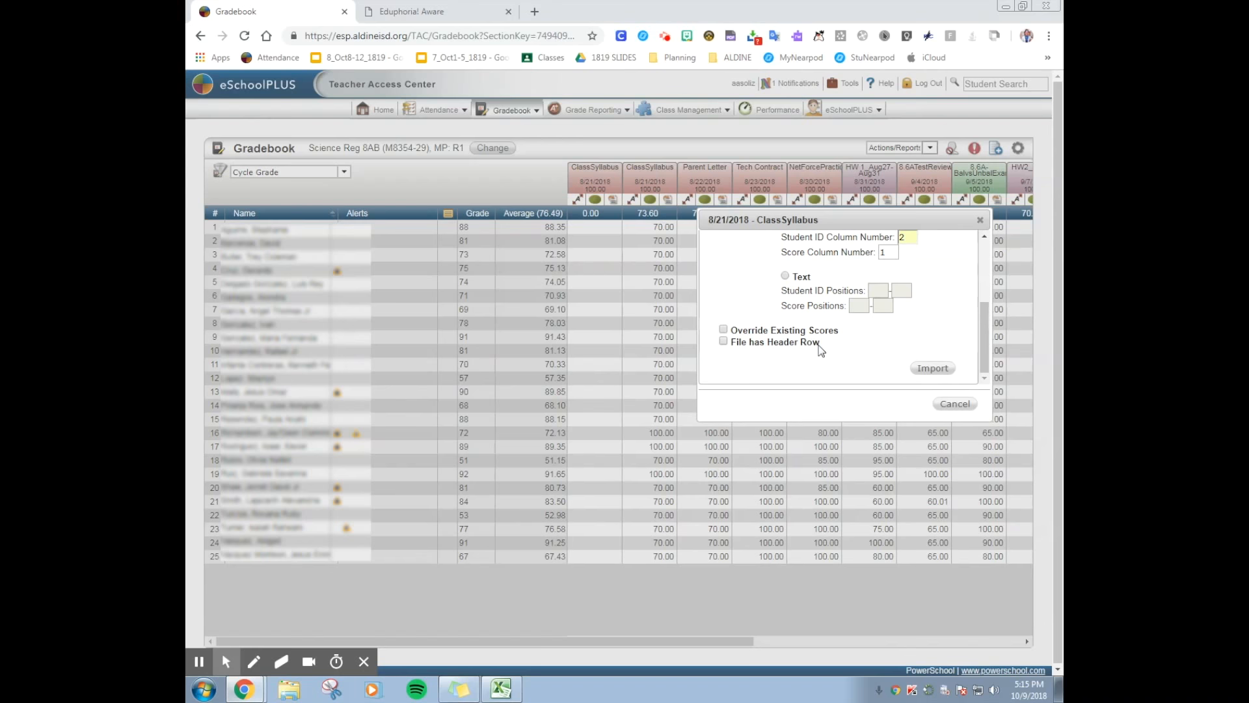
left_click(501, 688)
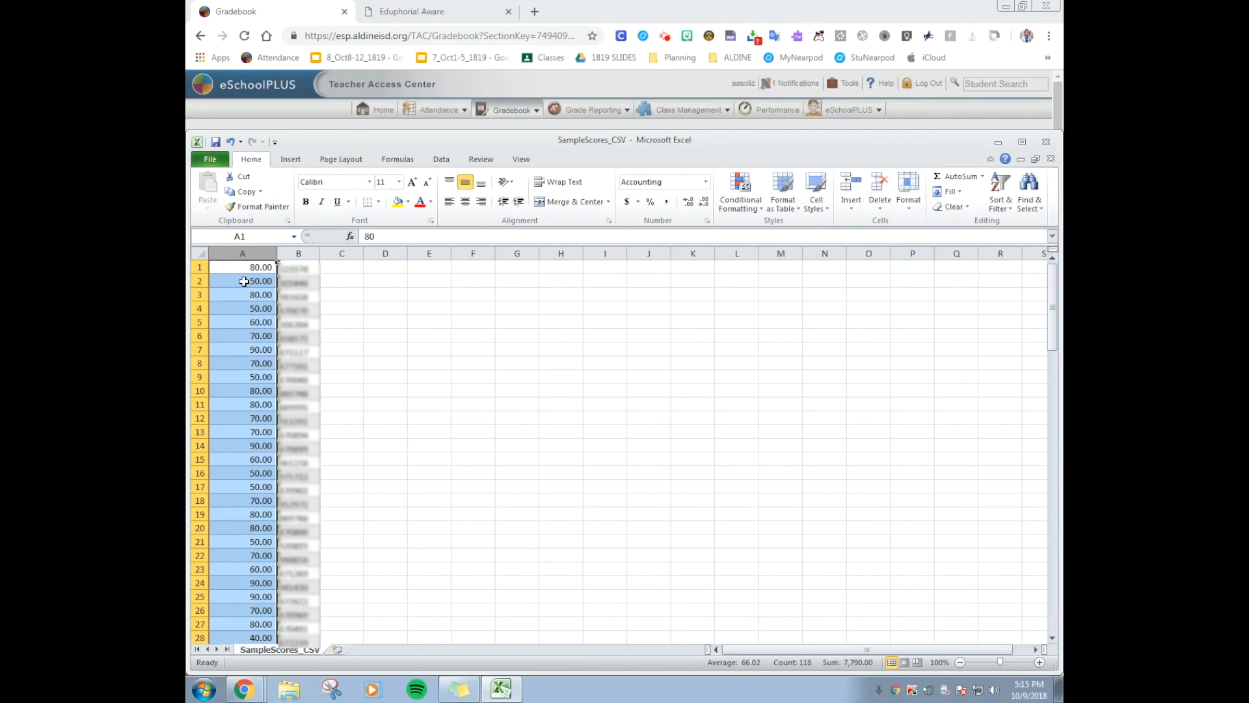
left_click(998, 141)
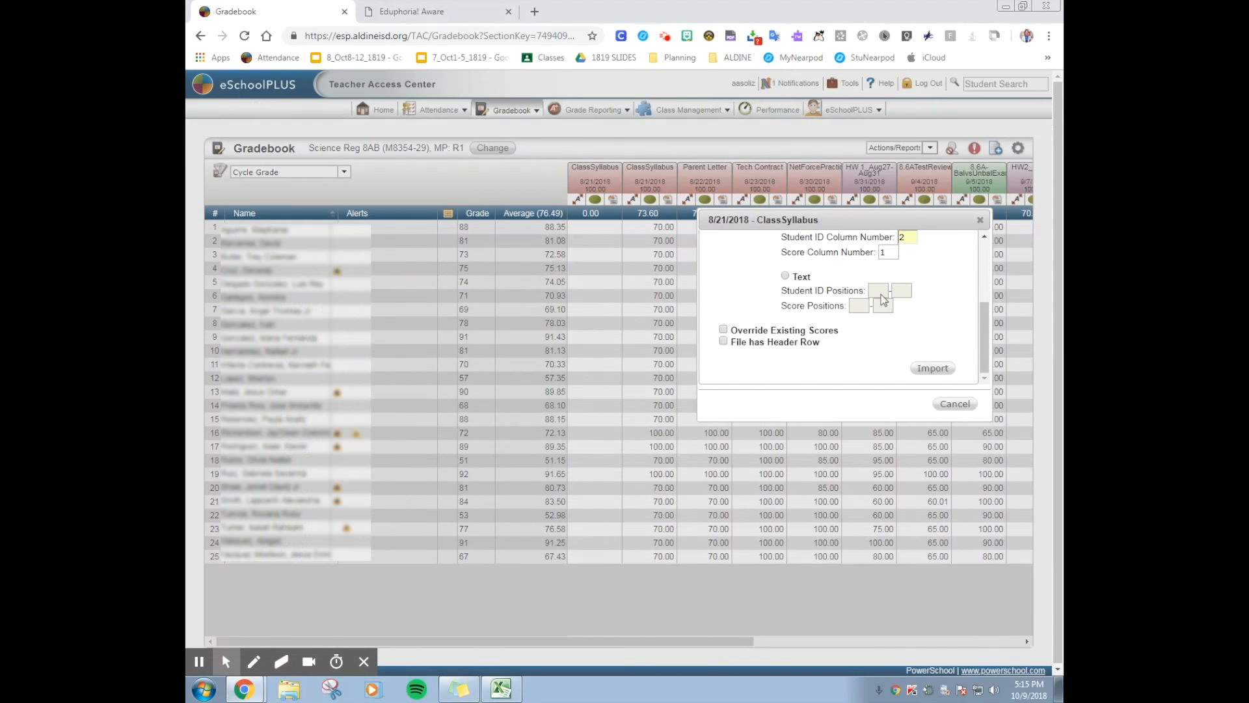
left_click(933, 369)
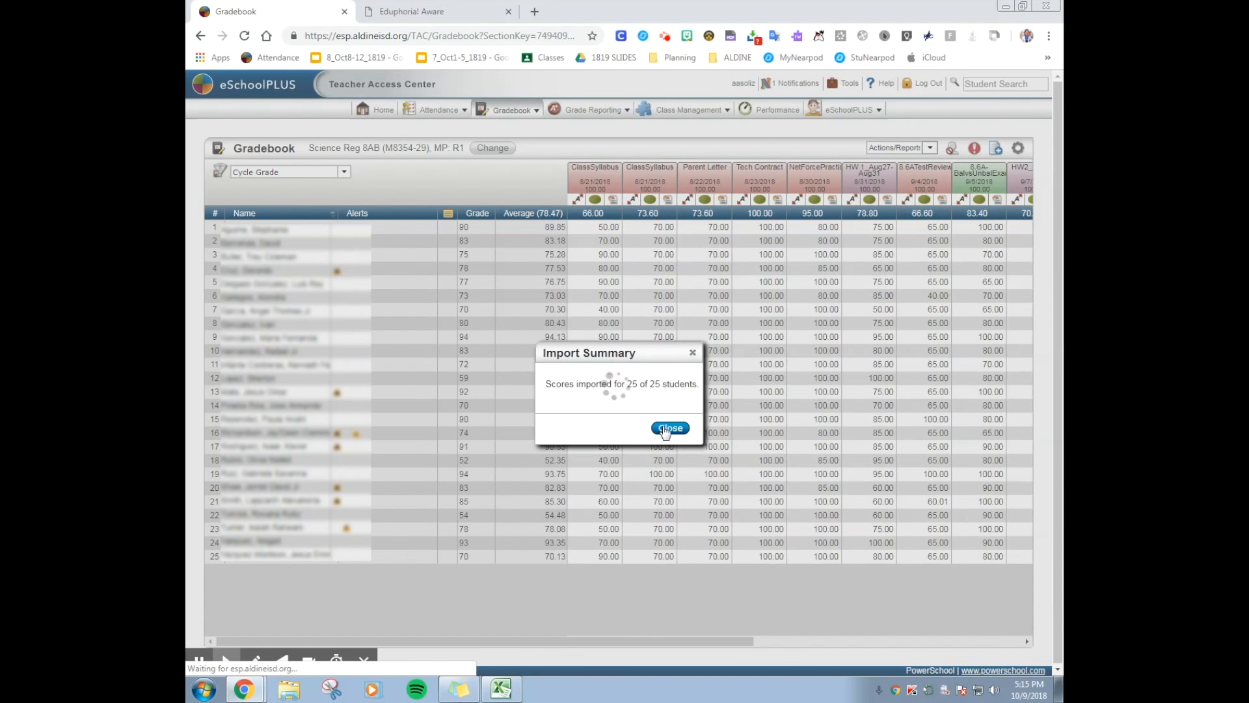
left_click(667, 428)
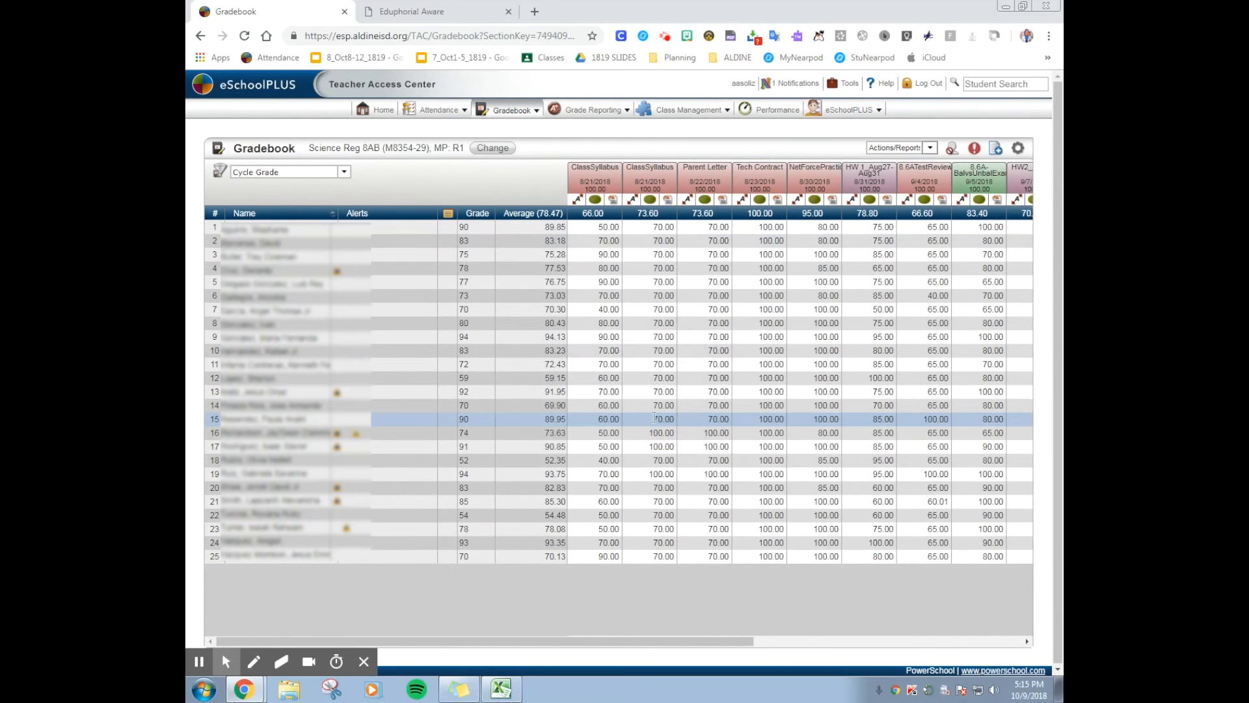